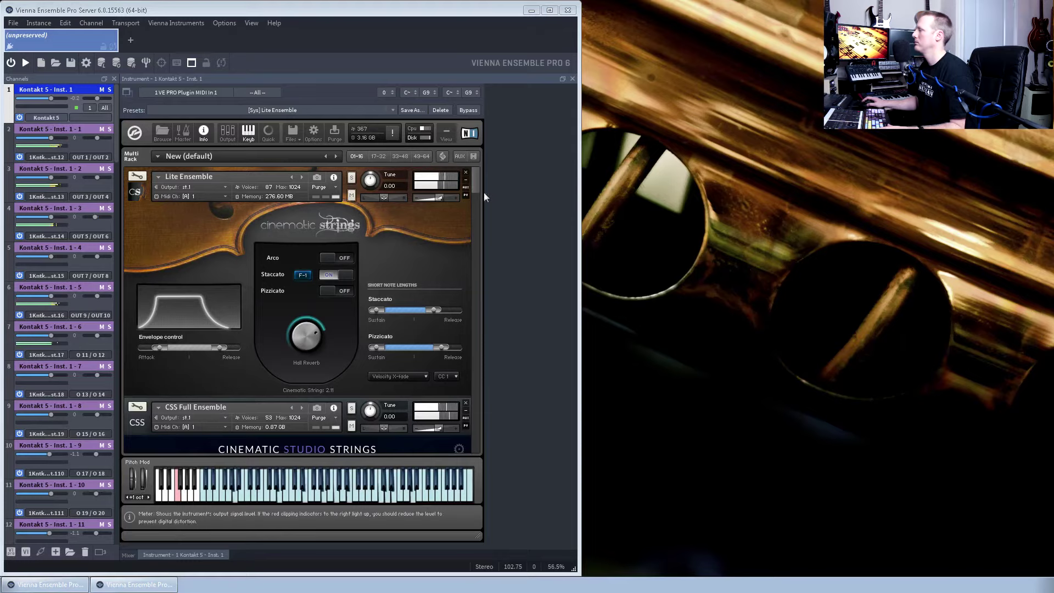
- Find channel 18's Kontakt 5 - Inst. 2 in VEP and look through its Taiko Hits rack
drag(477, 182, 496, 160)
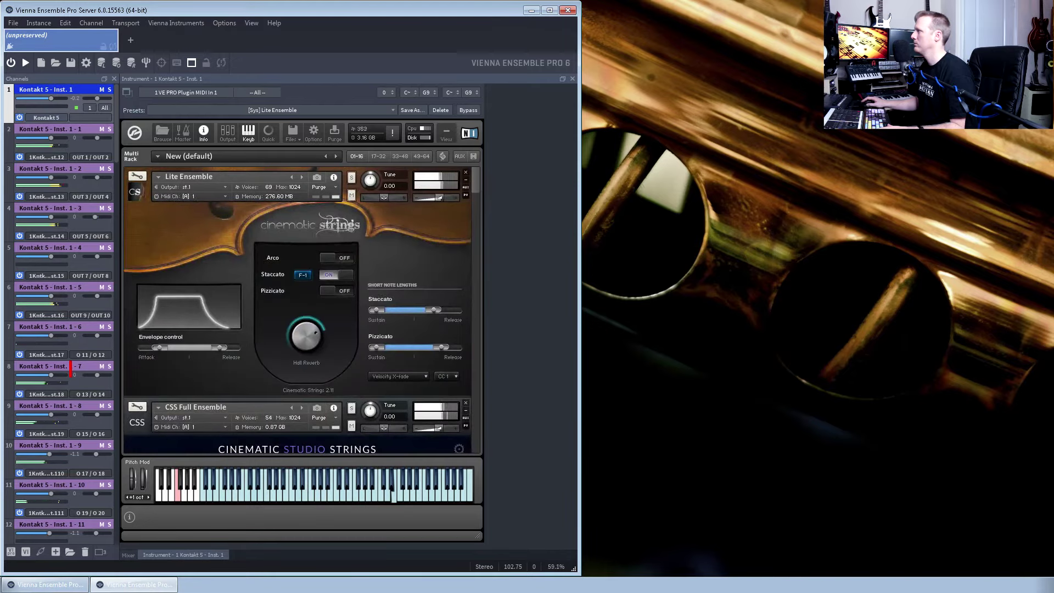
scroll(88, 247, down, 10)
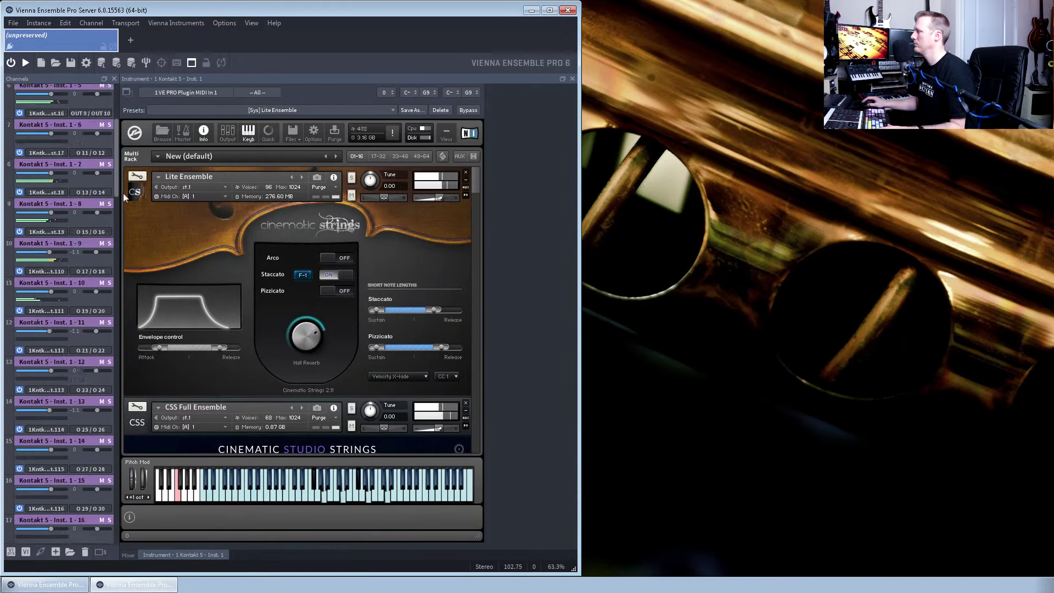
click(76, 267)
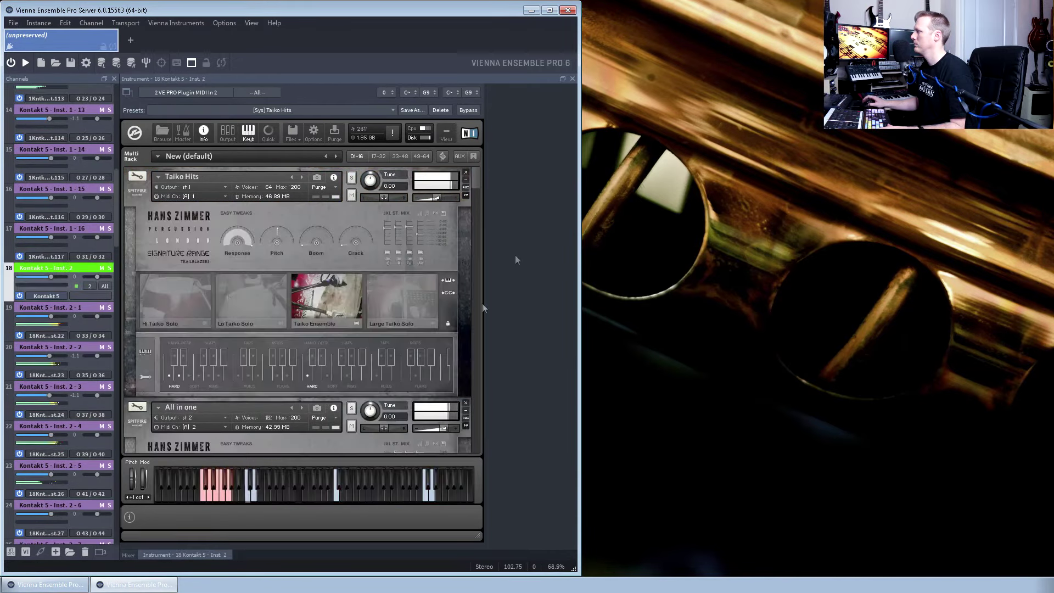
drag(476, 177, 480, 442)
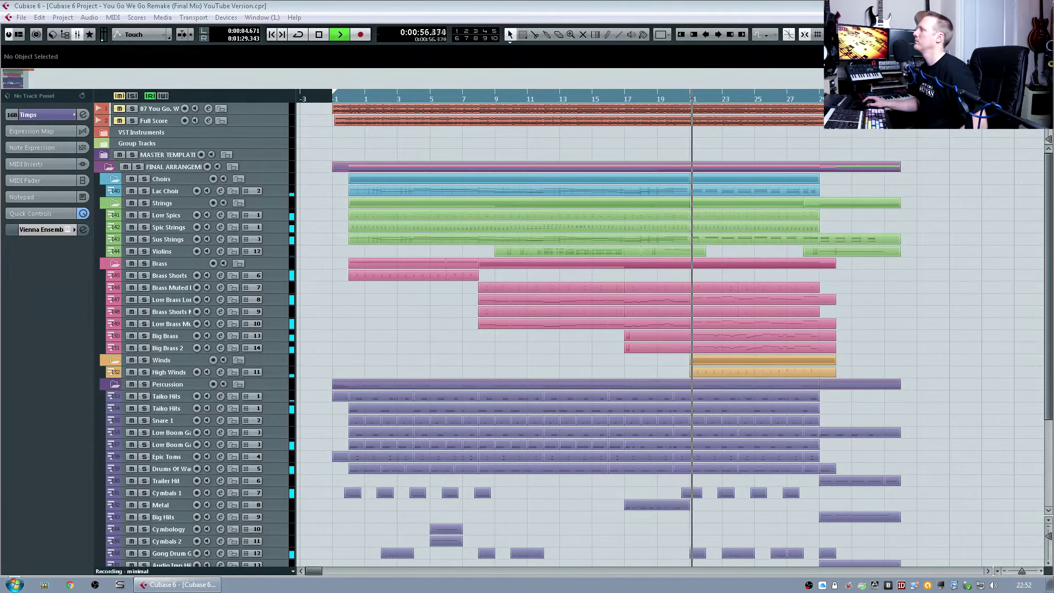
- Show the mixer and transport, looking at the percussion channels and then the first channels
key(alt+2)
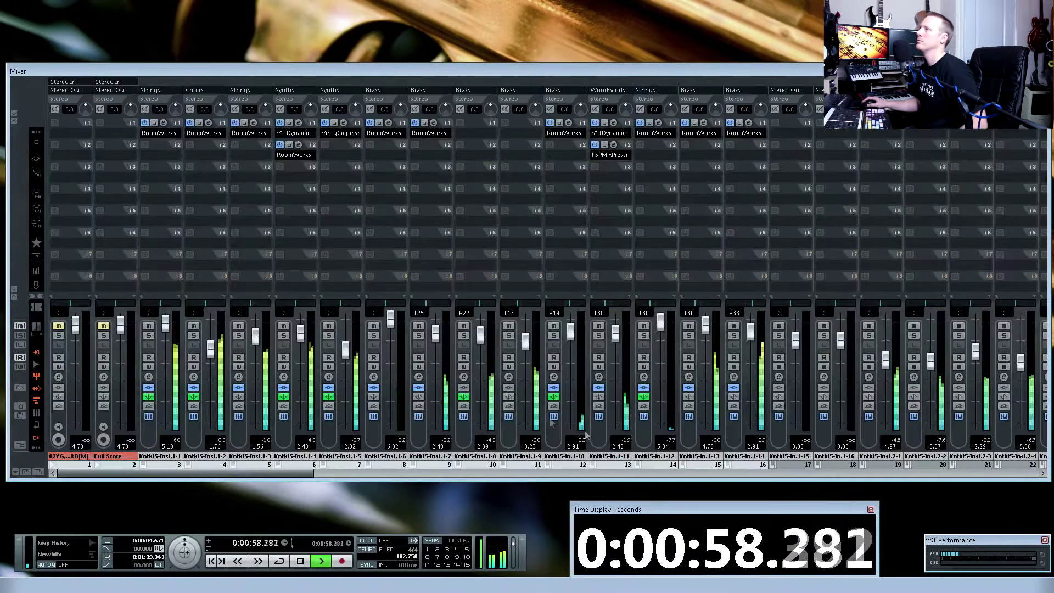
click(407, 473)
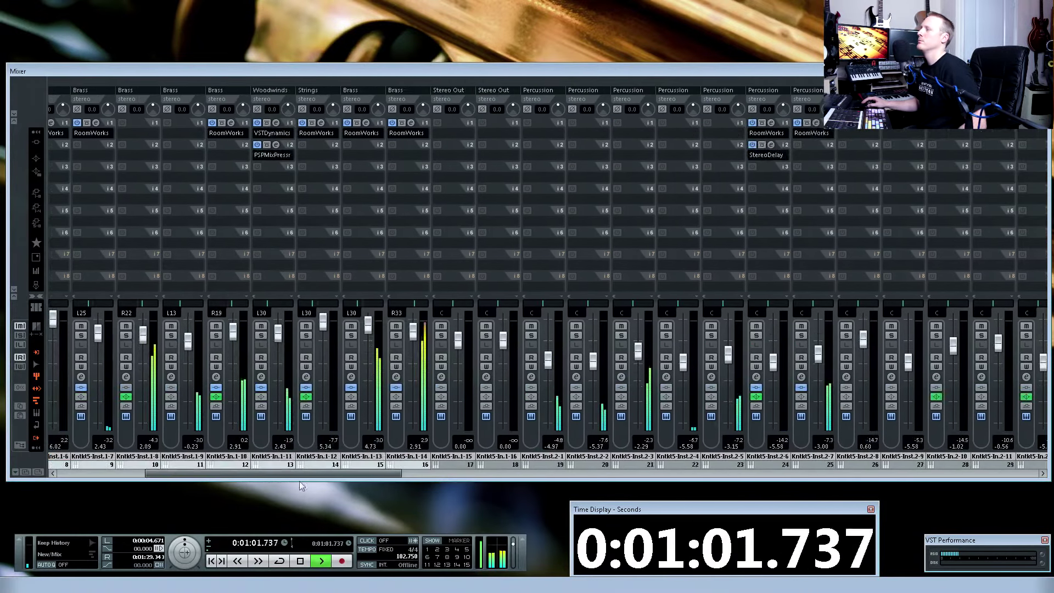
click(216, 473)
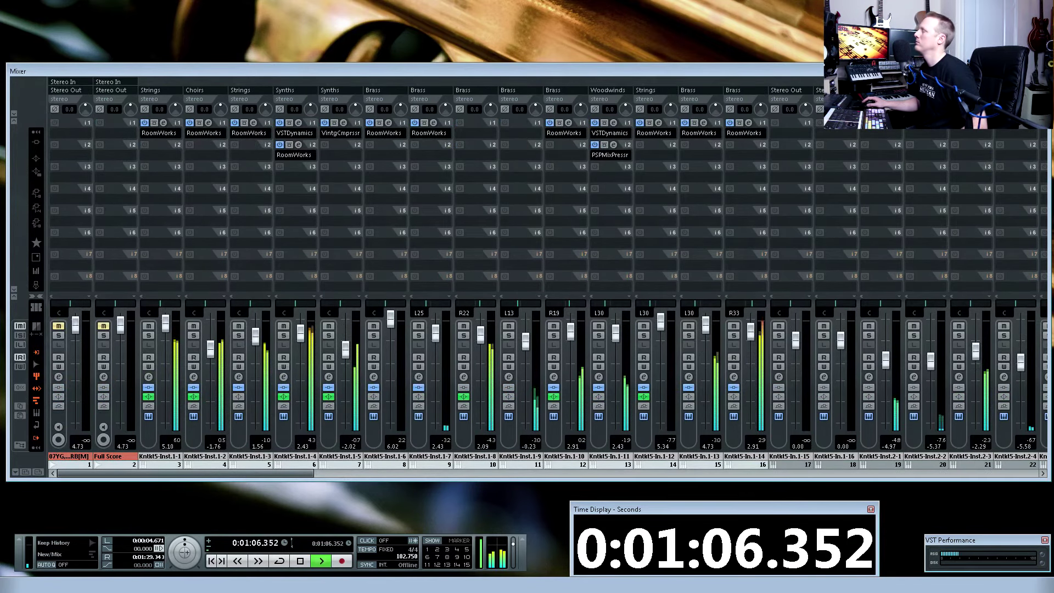
- Return to the arrangement, scroll the tracks, and stop playback at 0:00:05.839
key(F3)
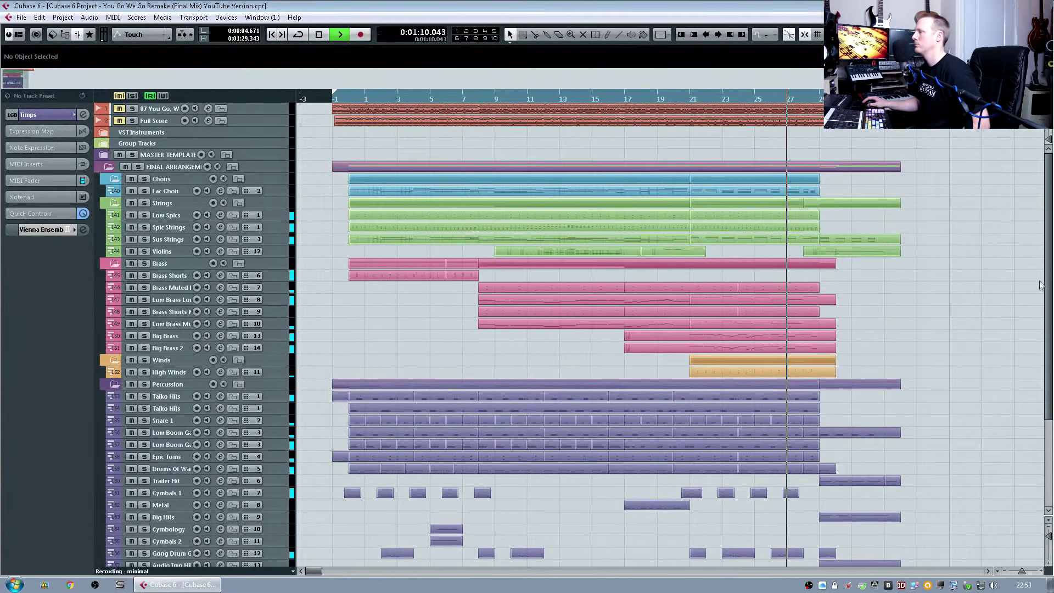
scroll(1042, 308, down, 4)
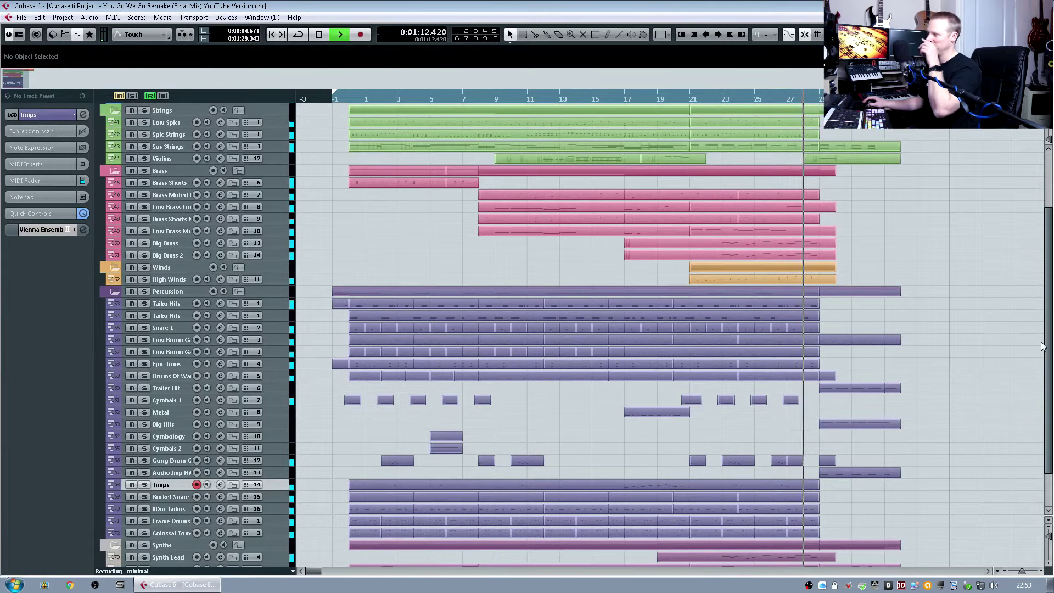
scroll(1043, 346, up, 4)
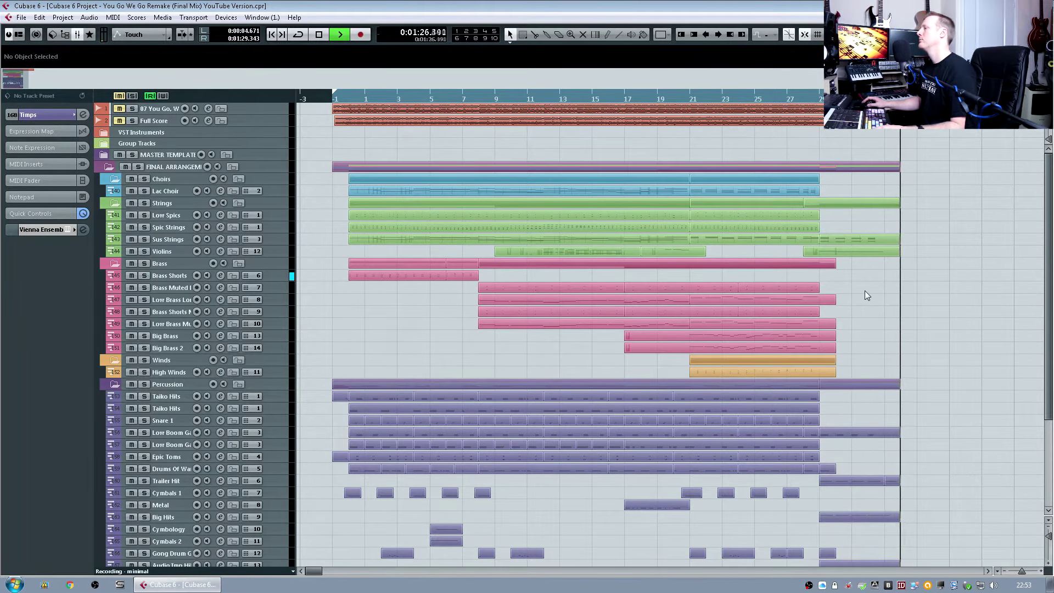
key(space)
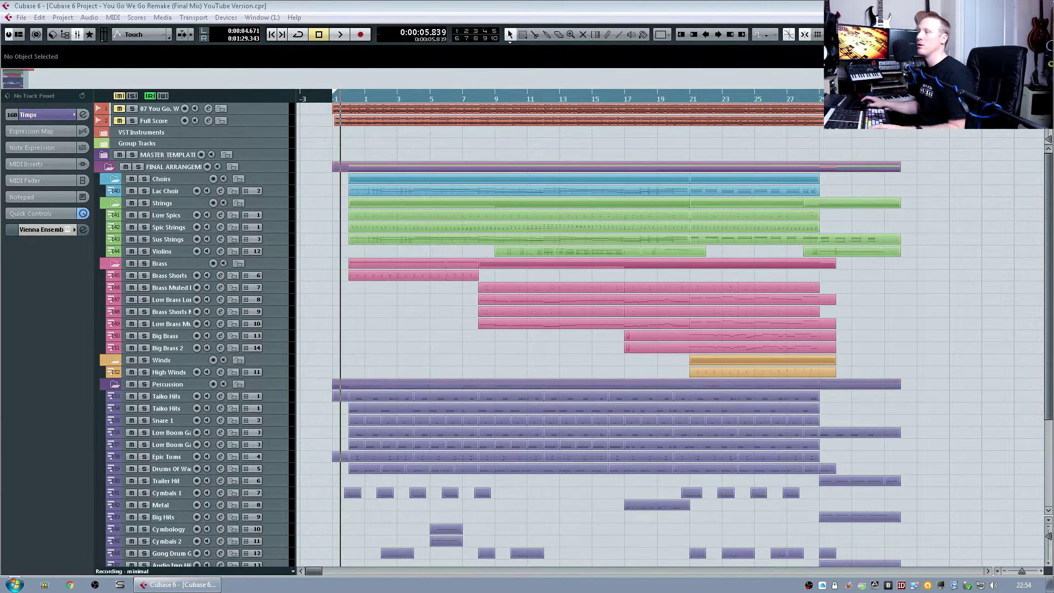
- Bring the Cubase project window into focus
click(719, 153)
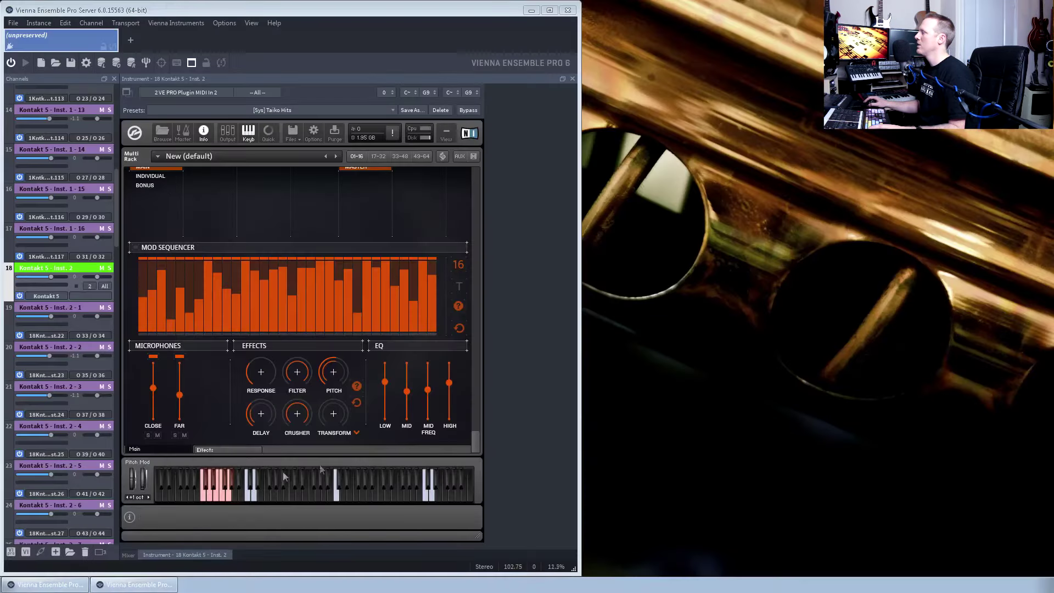
- Show the output channel mixer of the Taiko Kontakt instance
click(227, 133)
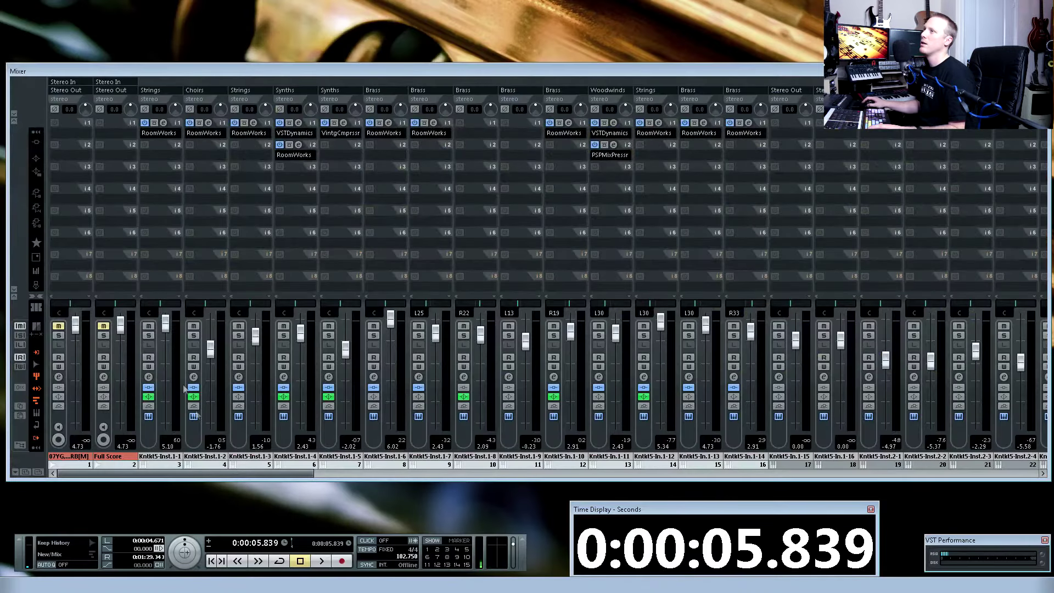
- Review the Cubase mixer channels, close the mixer, and look at Kontakt's st.1–st.12 outputs
mouse_move(184, 472)
mouse_down()
mouse_move(220, 476)
mouse_move(168, 475)
mouse_up()
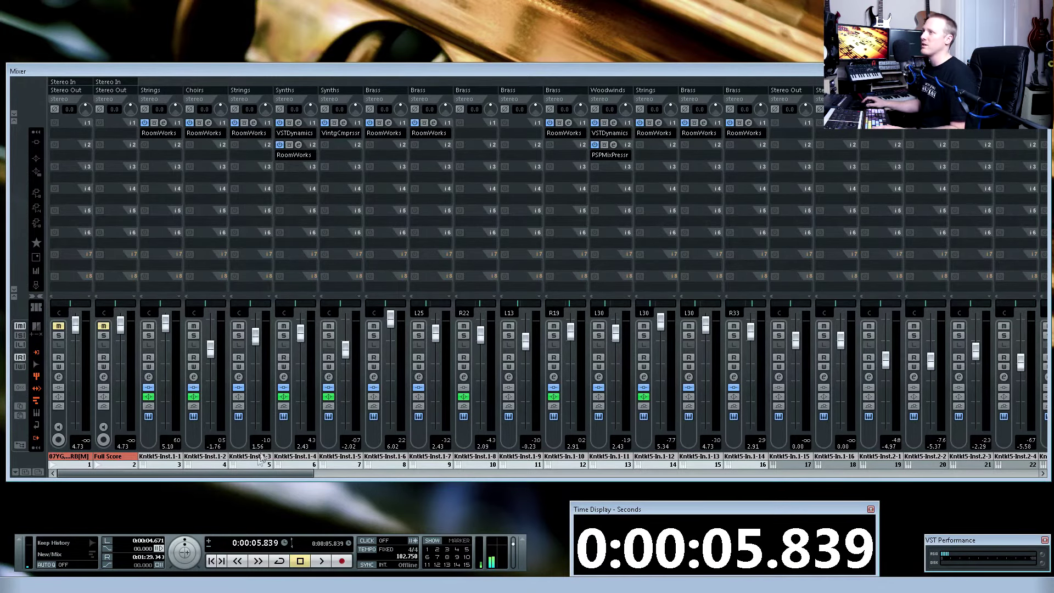
drag(251, 475, 356, 471)
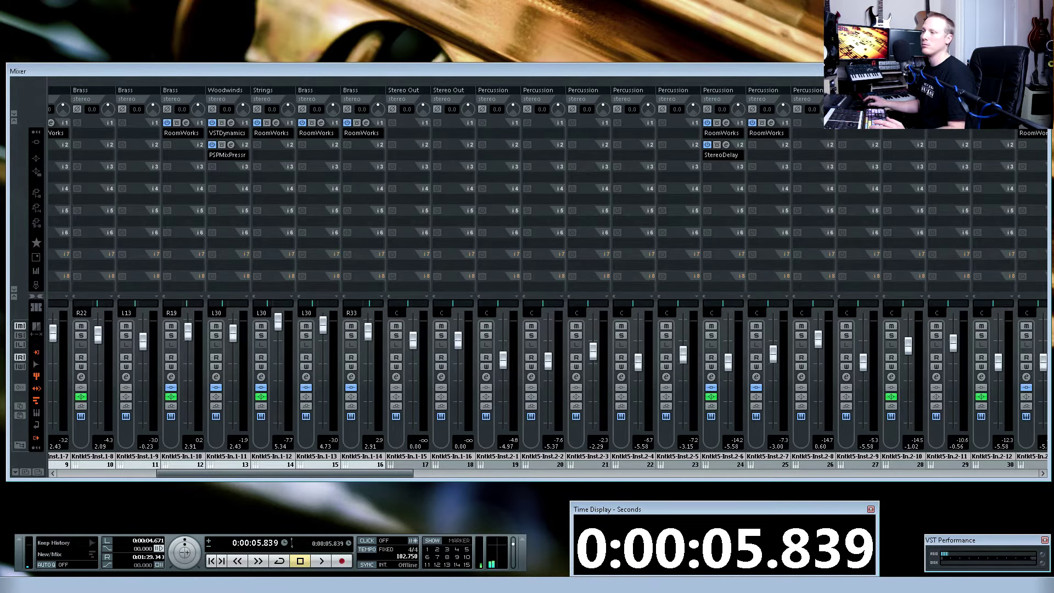
key(ctrl+q)
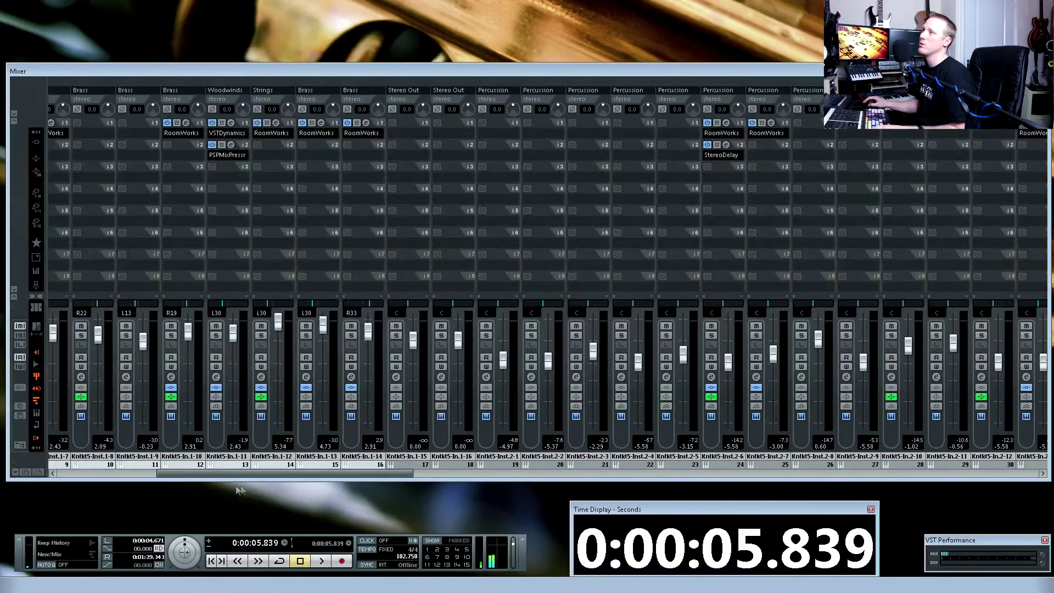
drag(258, 476, 267, 479)
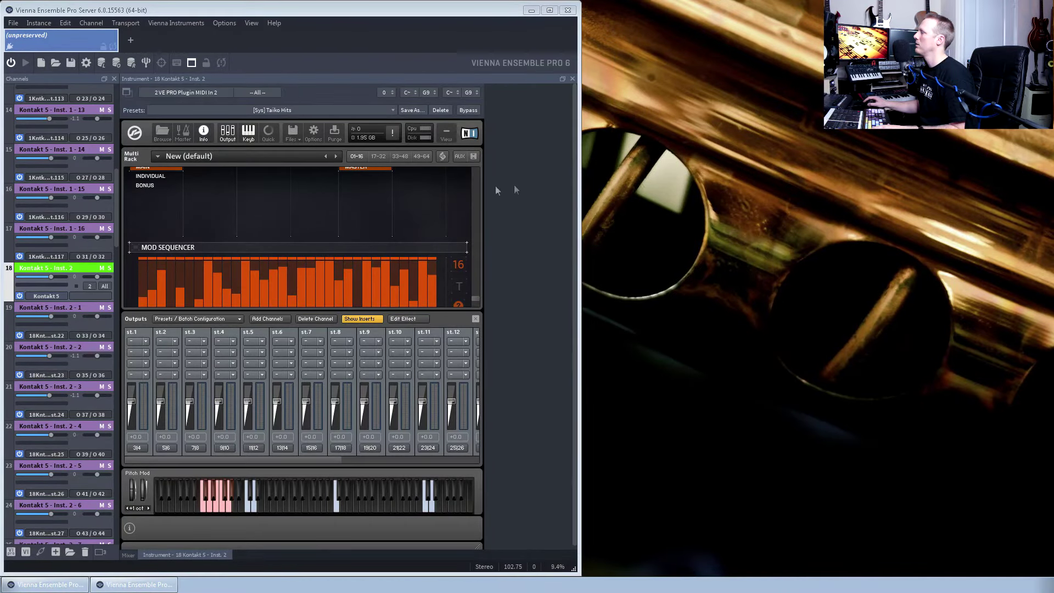
- Bring the Cubase 'You Go We Go Remake' arrangement back in front of VEP
click(593, 280)
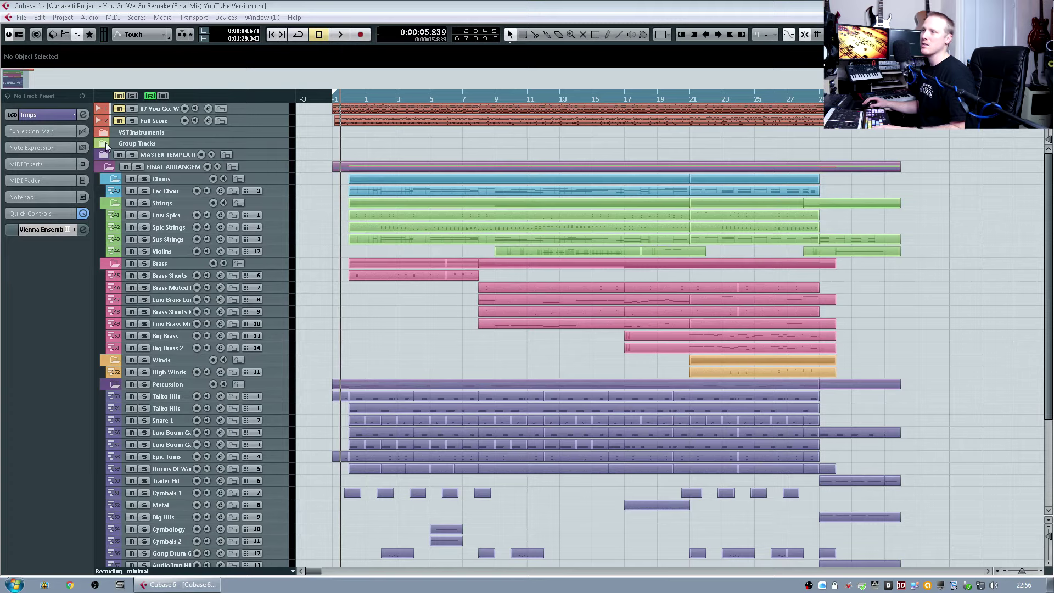
click(106, 146)
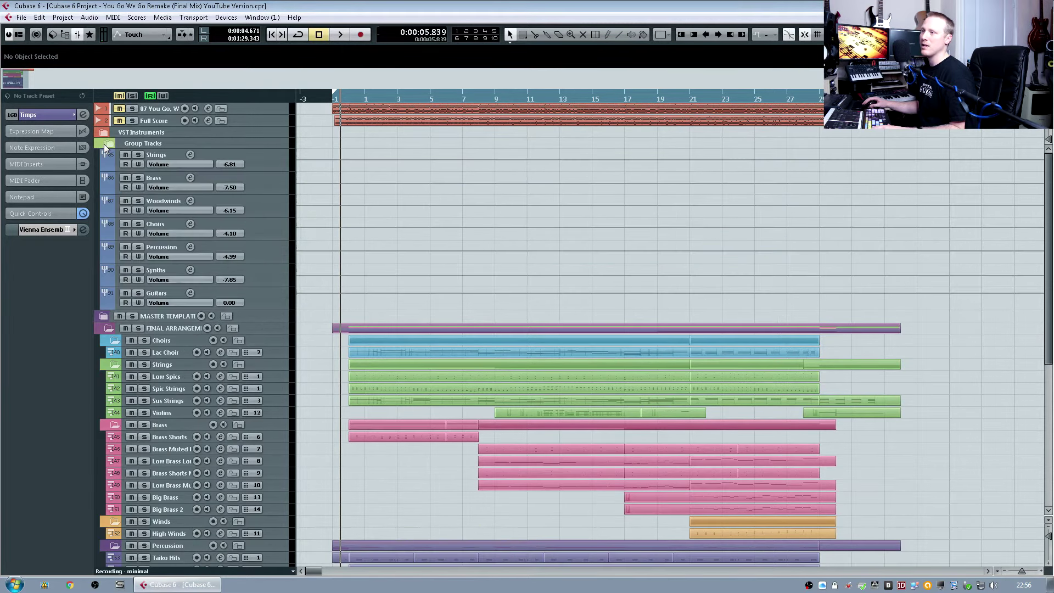
click(106, 146)
click(108, 168)
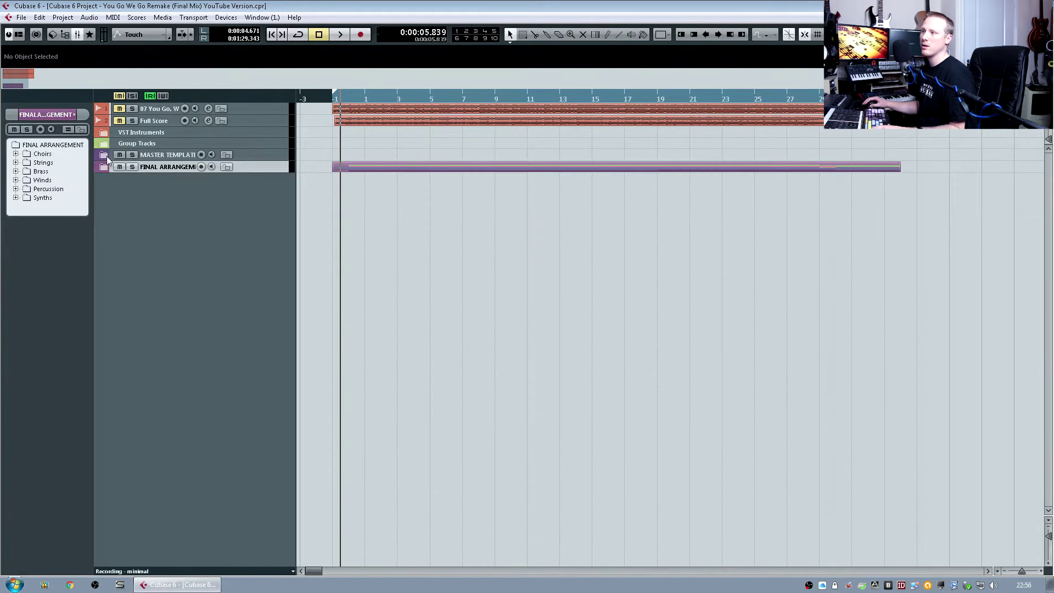
click(107, 155)
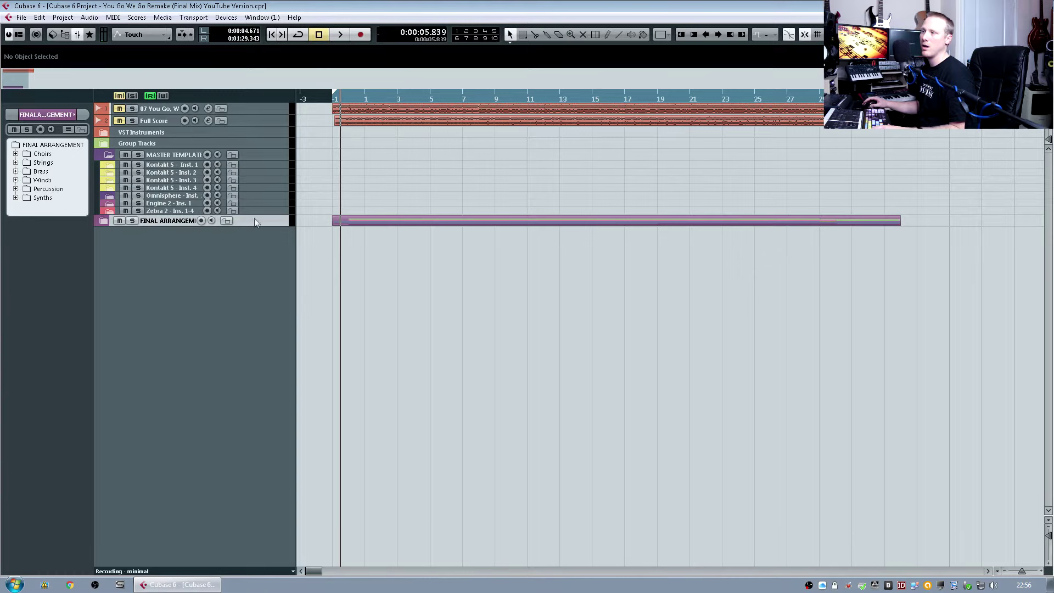
click(109, 165)
click(110, 189)
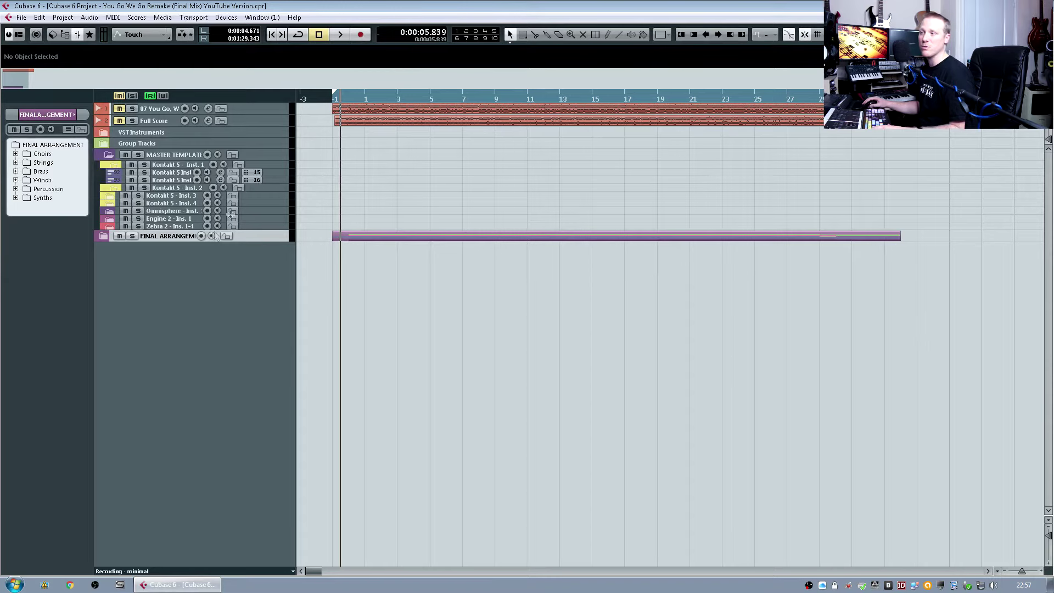
click(107, 235)
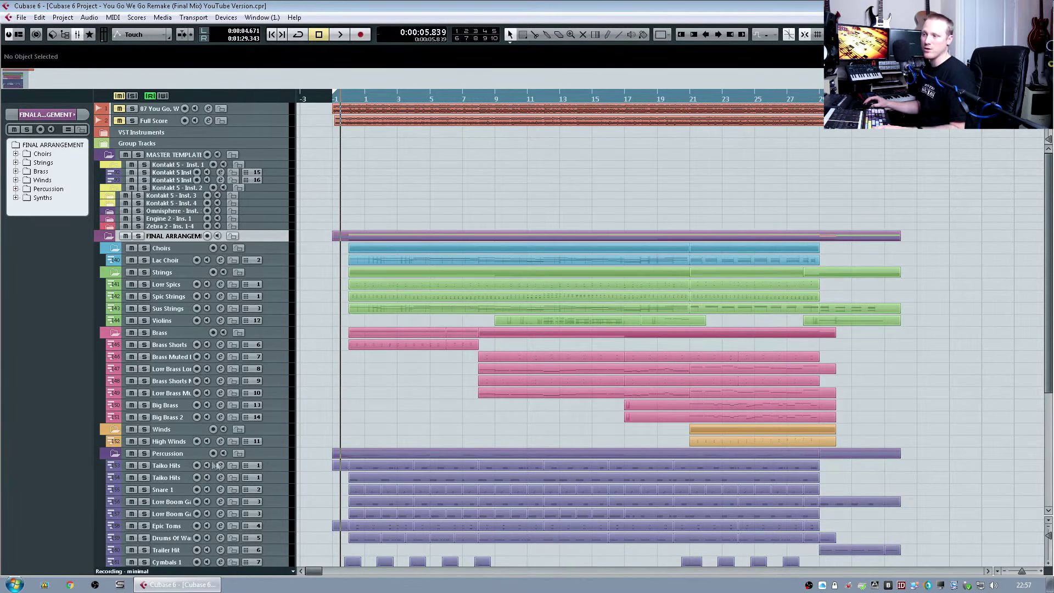
scroll(208, 462, down, 6)
scroll(196, 475, up, 5)
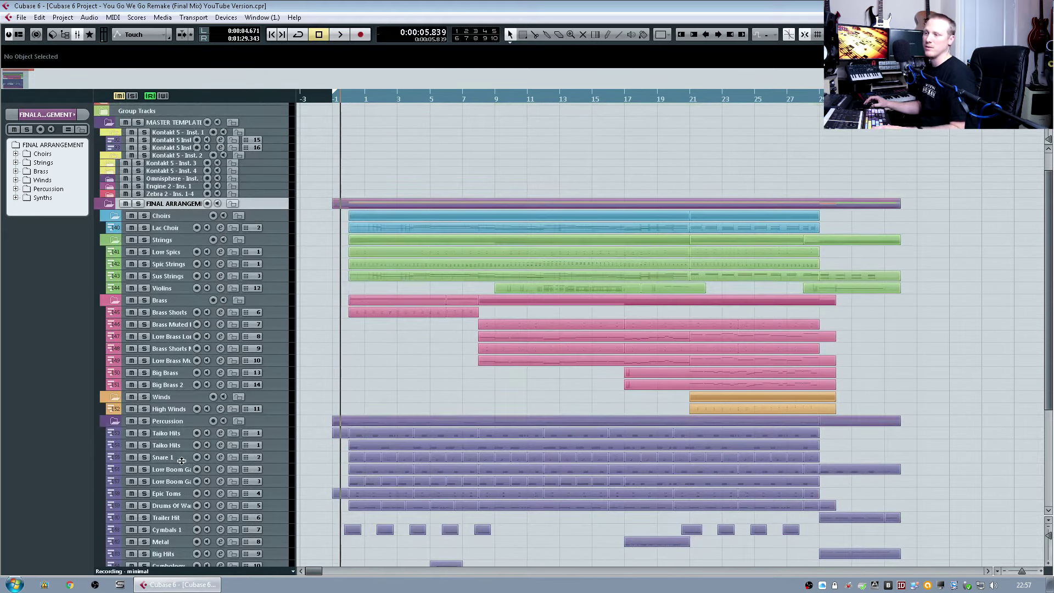
scroll(195, 413, up, 1)
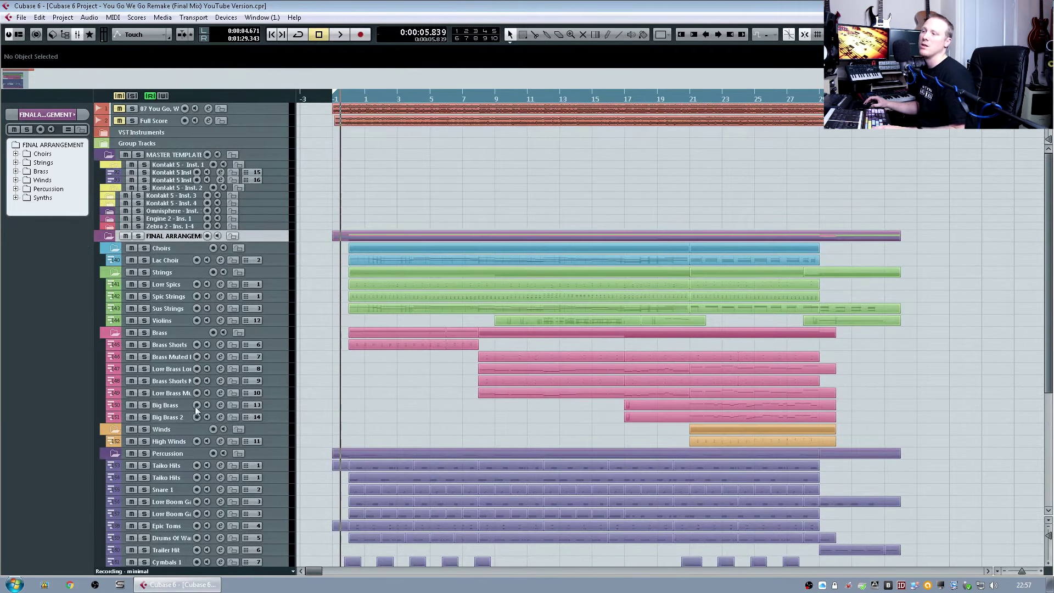
click(109, 236)
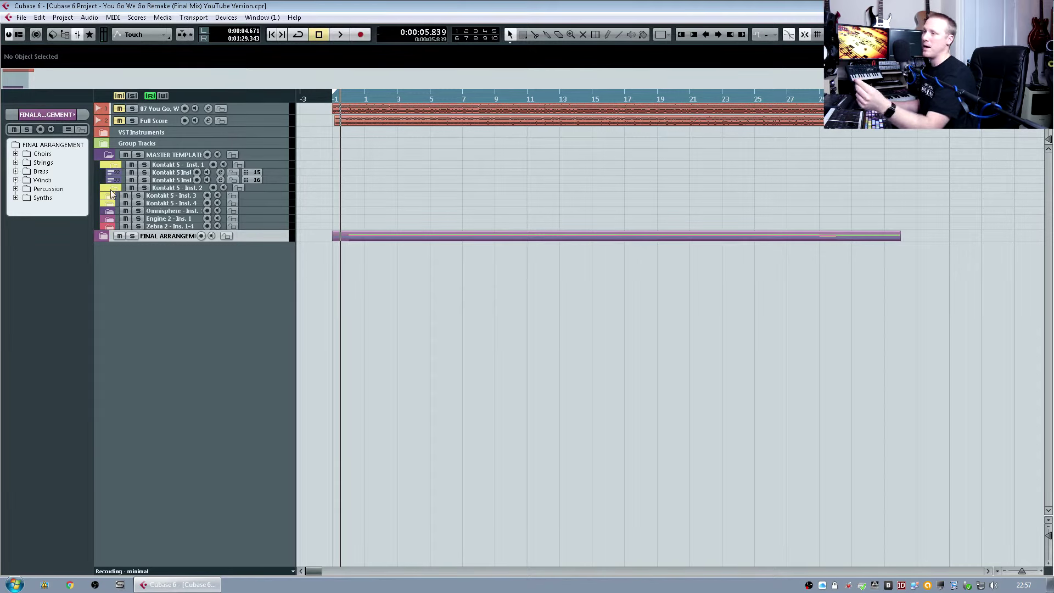
click(103, 236)
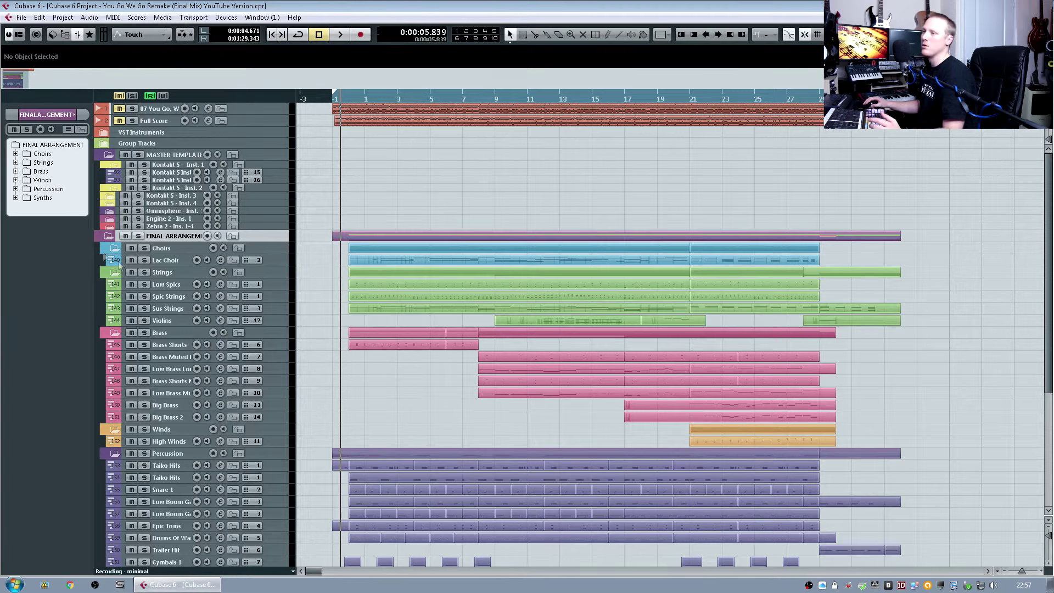
click(109, 238)
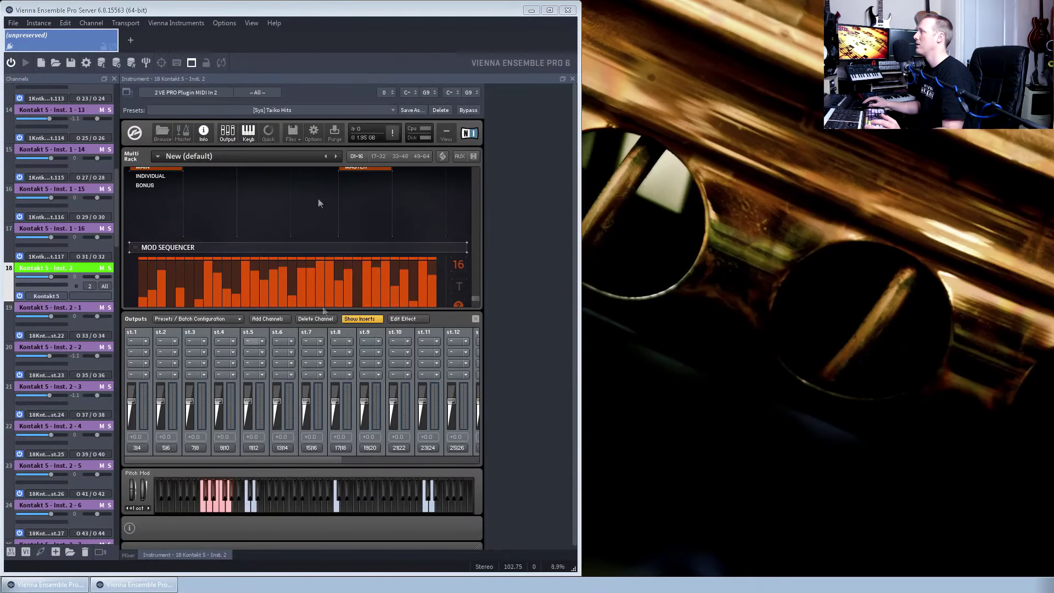
- In the other VEP instance, show Zebra 2 - Ins. 2's patch library with Pulsing Synth Bass
click(151, 584)
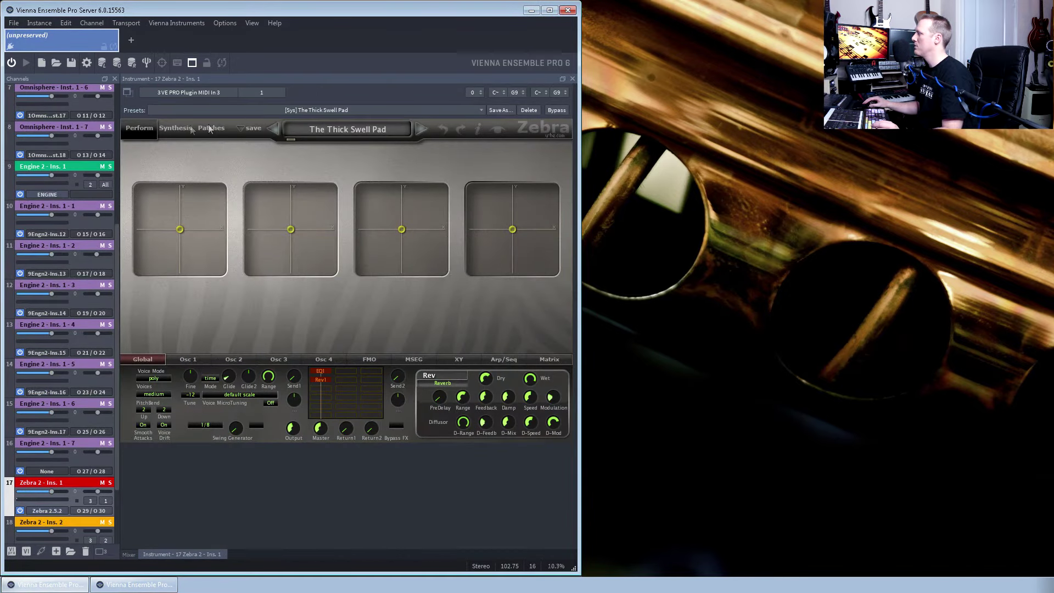
click(176, 129)
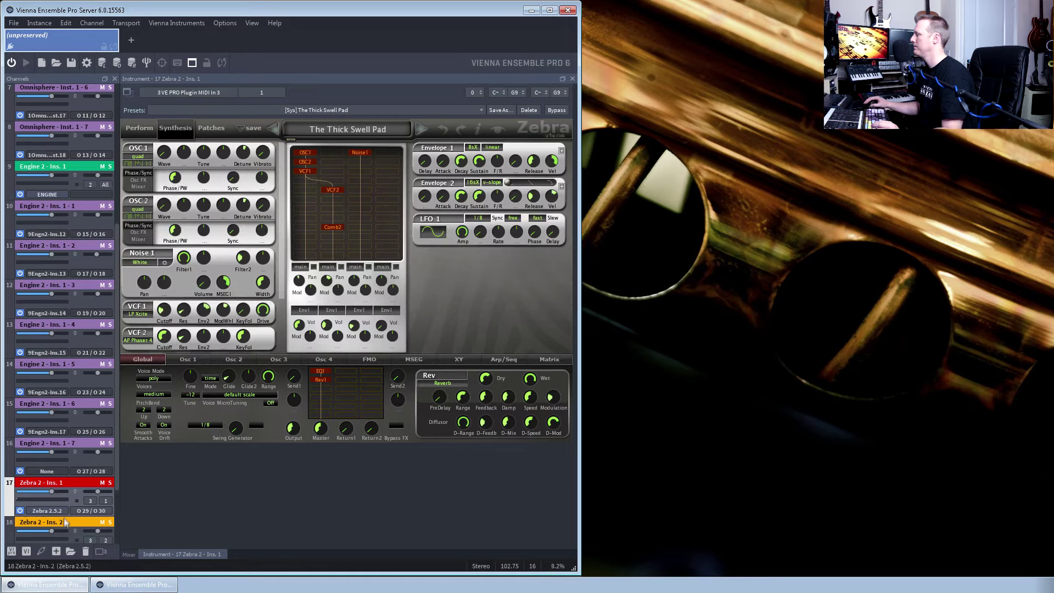
click(65, 522)
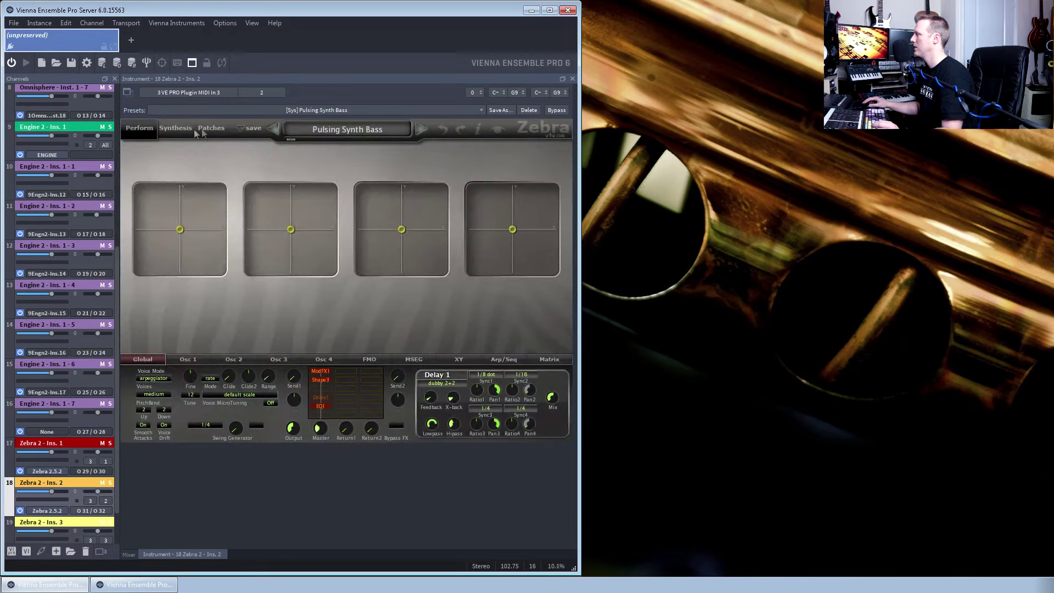
click(204, 131)
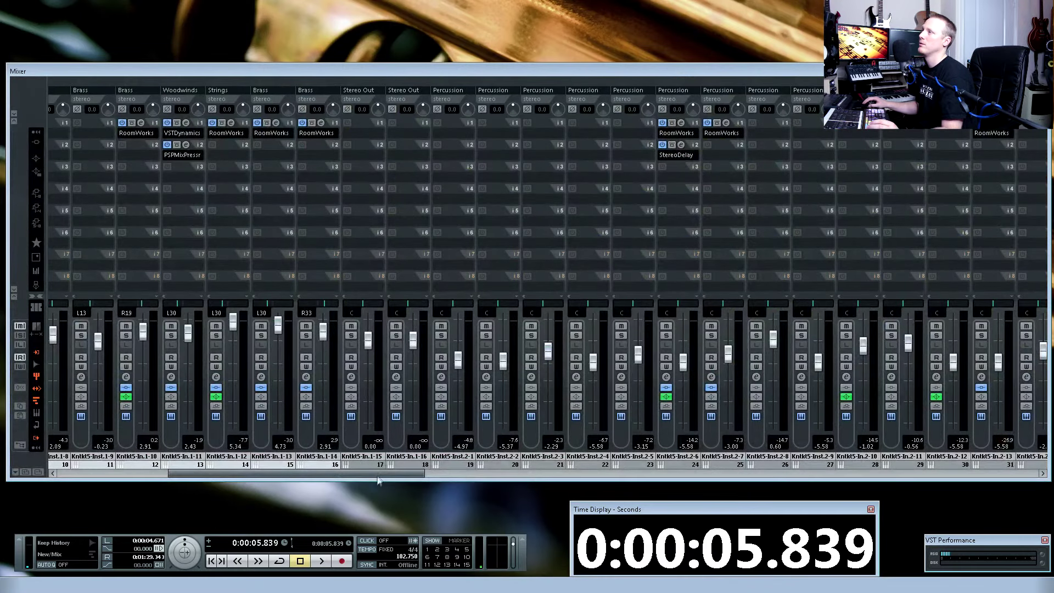
- Scroll the mixer to the far right and back, then close it with F3
drag(377, 475, 1000, 490)
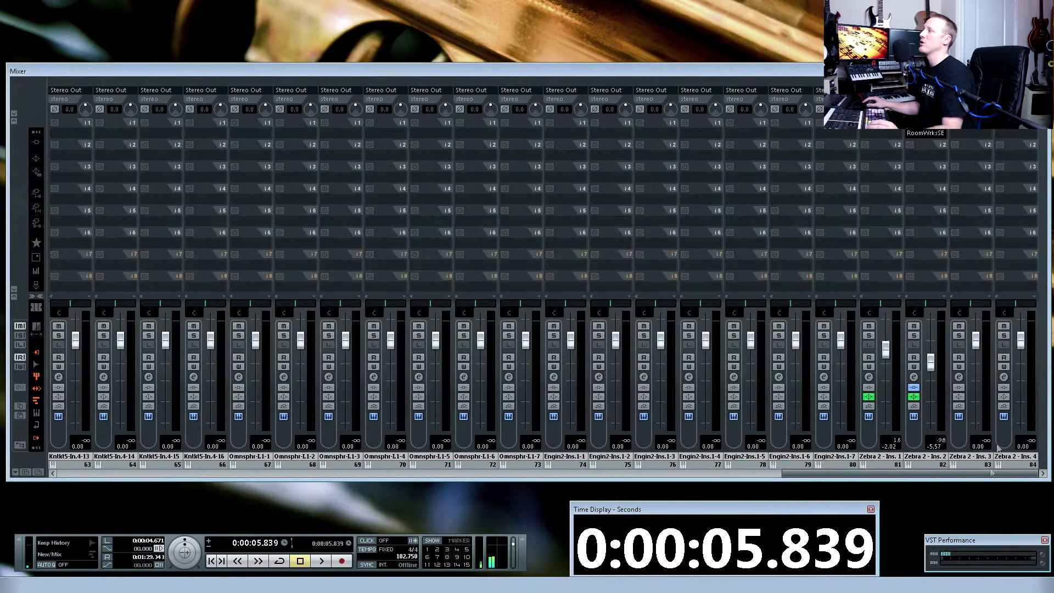
drag(991, 475, 378, 455)
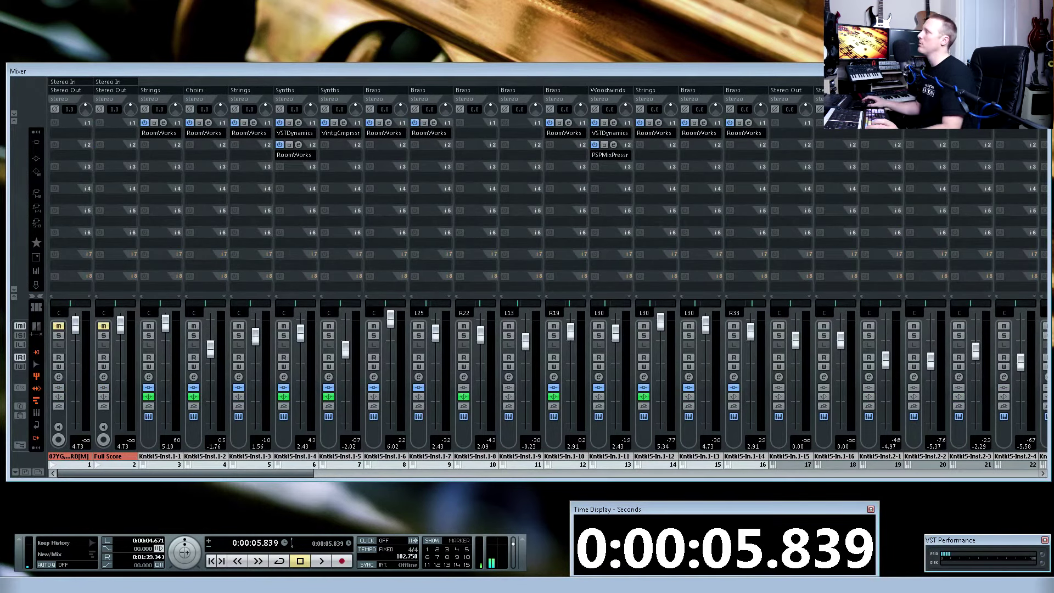
key(F3)
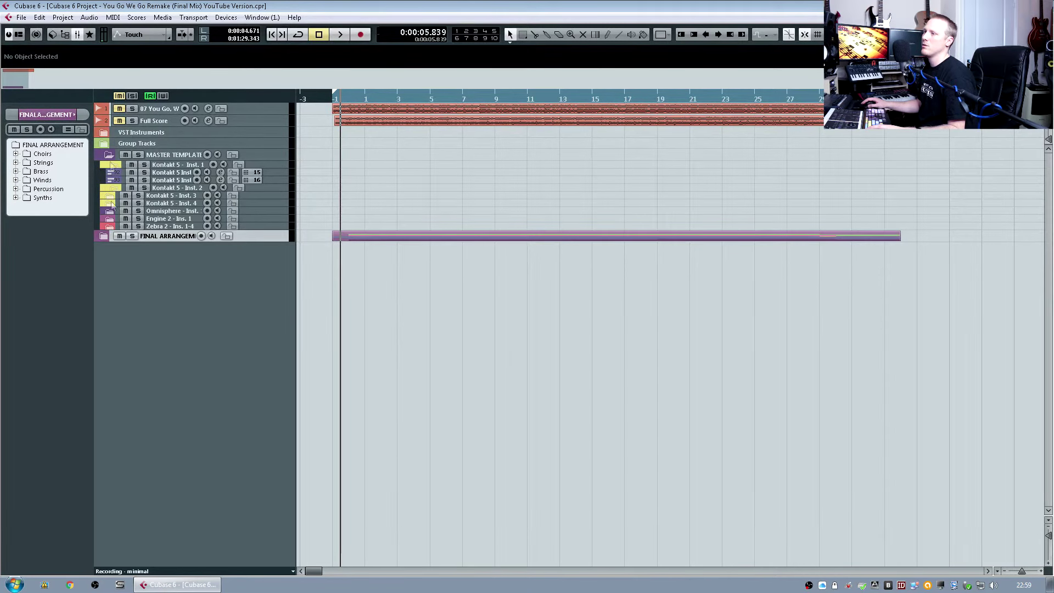
- Collapse MASTER TEMPLATE, expand FINAL ARRANGEMENT, and inspect the Choirs folder and Lac Choir track
click(108, 156)
click(108, 167)
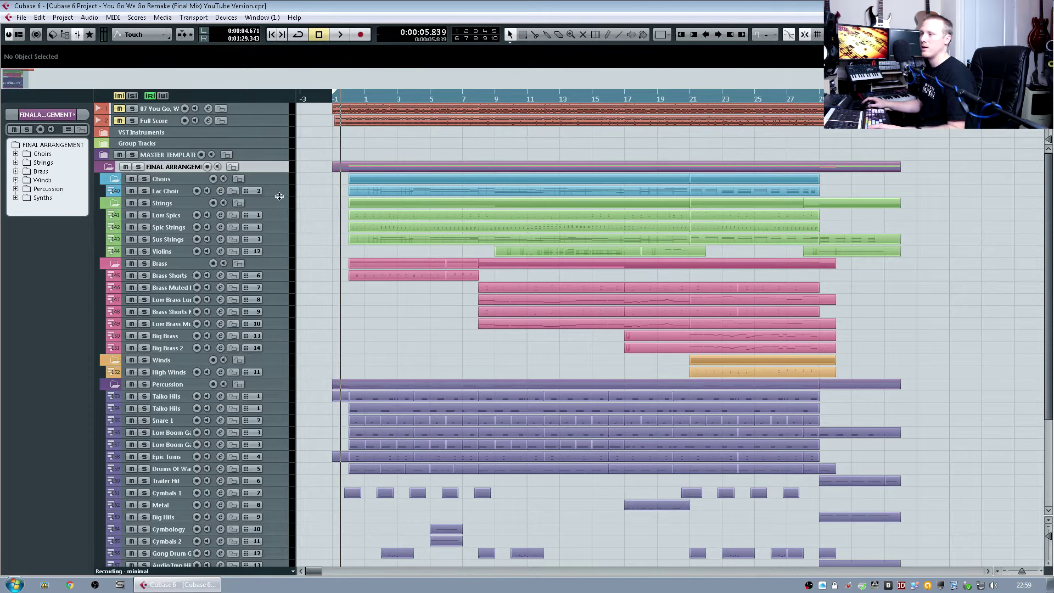
click(169, 178)
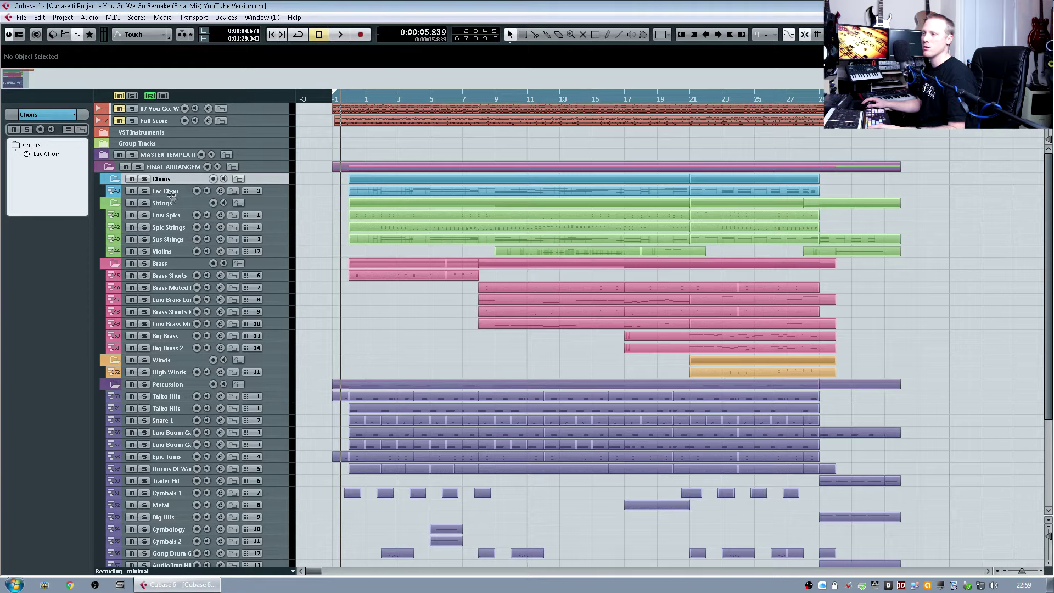
click(170, 191)
click(174, 179)
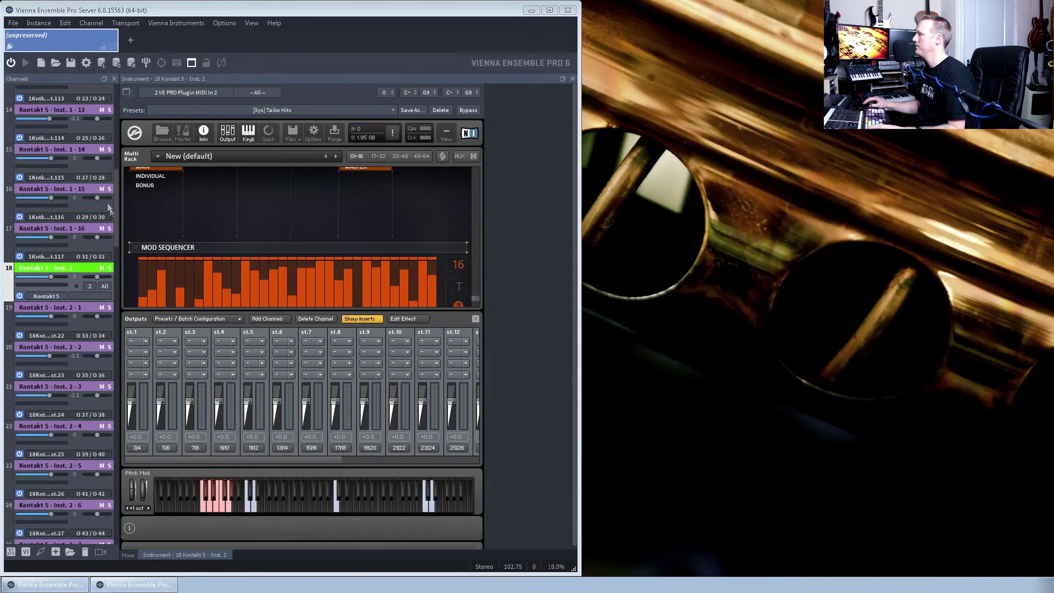
- Show channel 1 Kontakt 5 - Inst. 1's rack at 03 Lacrimosa Sustains, then Alt-Tab to Cubase
scroll(93, 121, up, 10)
click(64, 90)
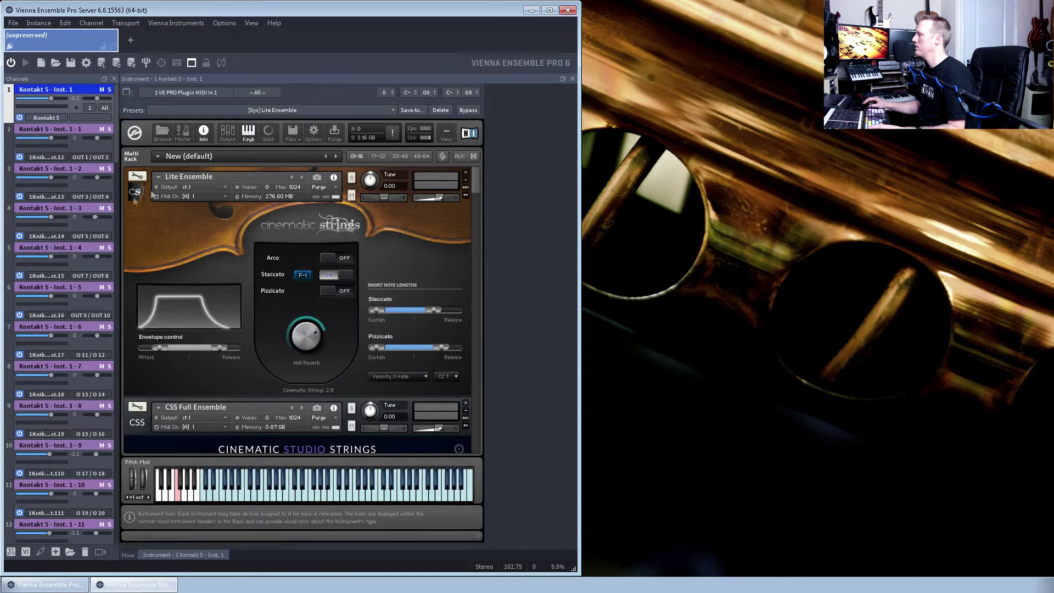
drag(476, 183, 479, 253)
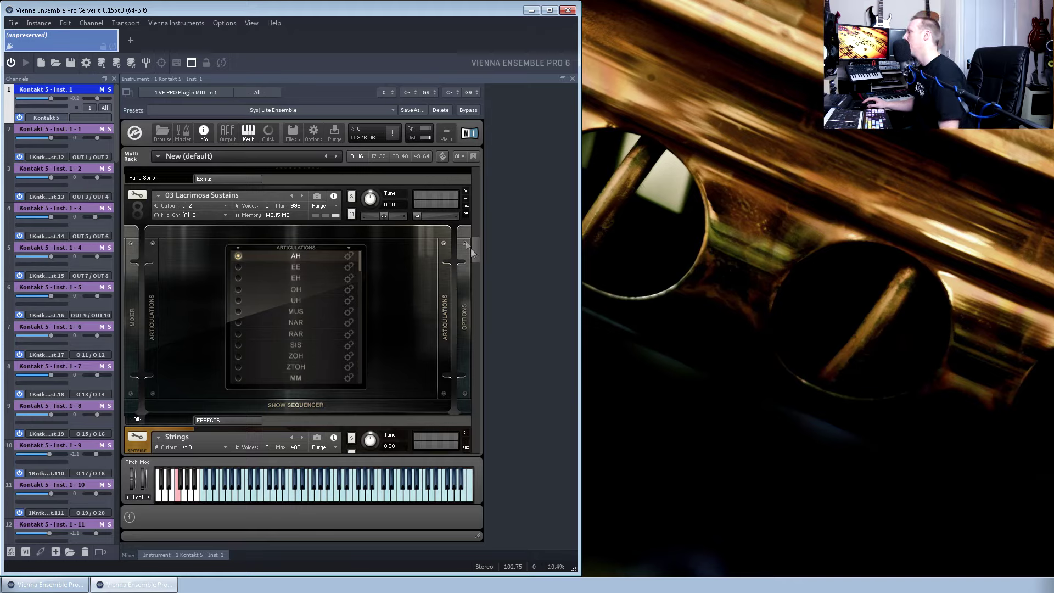
scroll(478, 248, up, 1)
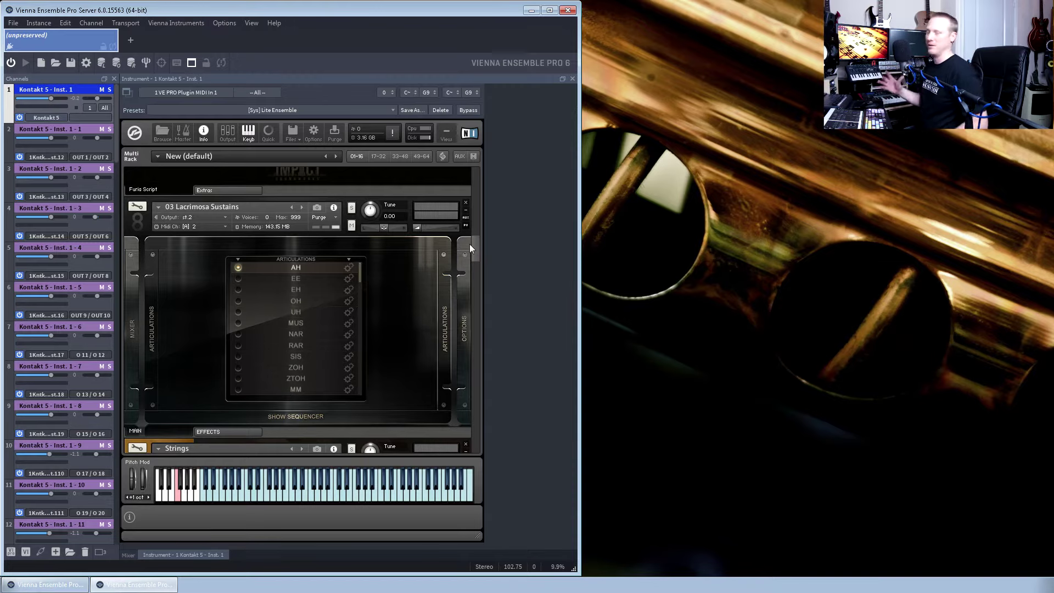
key(alt+Tab)
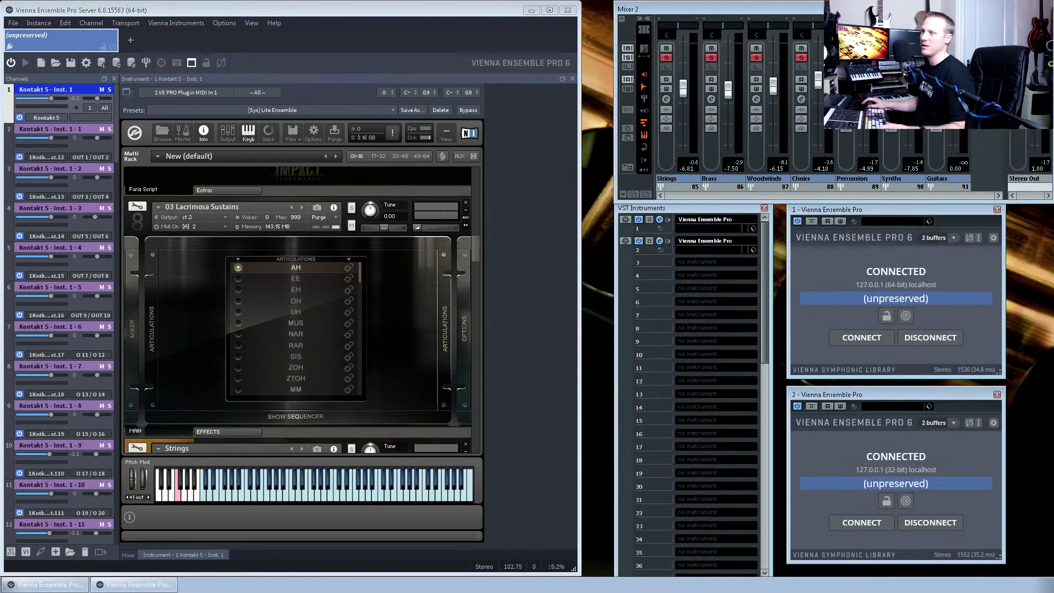
- Play the arrangement through the loaded VE Pro instruments, then stop and save the project
key(space)
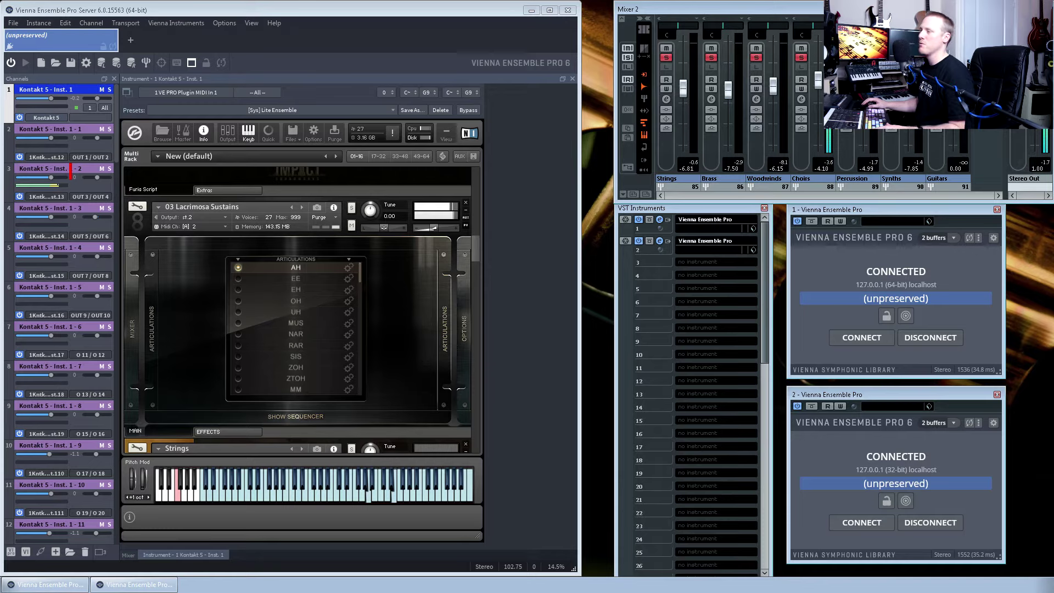
key(ctrl+s)
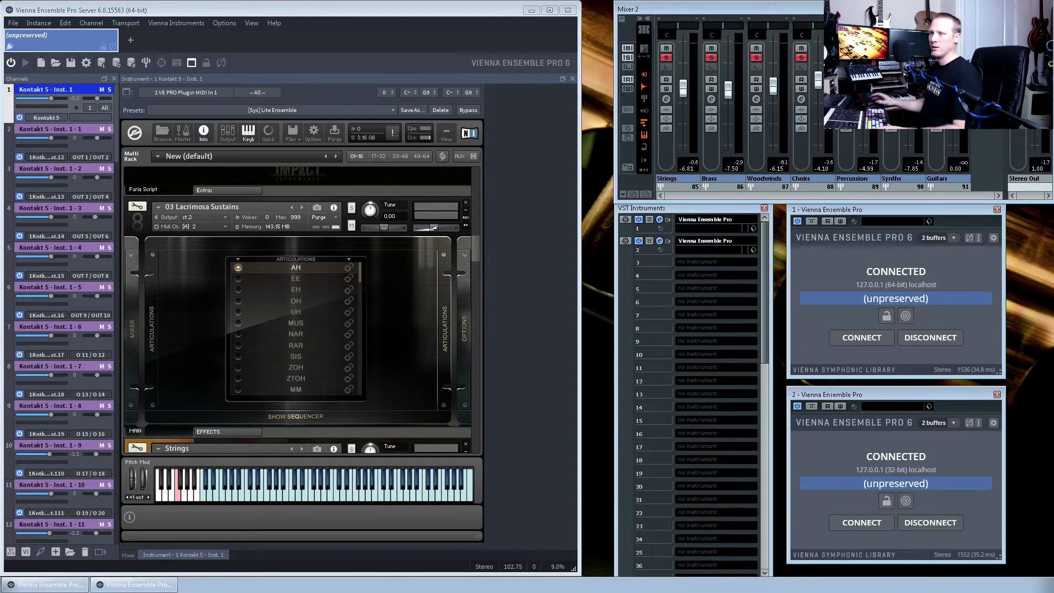
- Scroll the Kontakt multi-rack back up to Lite Ensemble and return to Cubase
drag(475, 242, 479, 173)
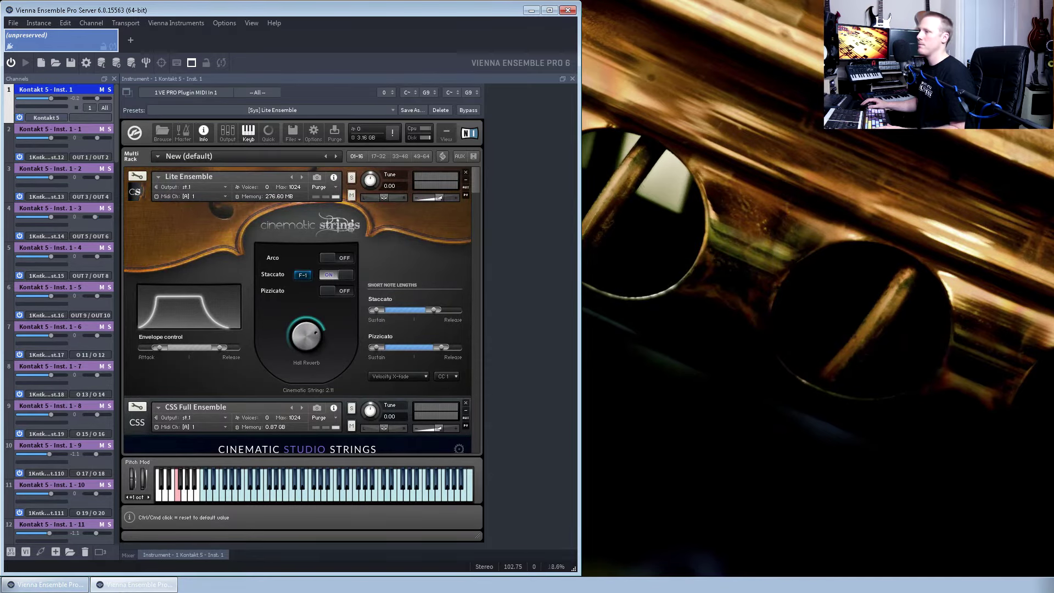
key(alt+Tab)
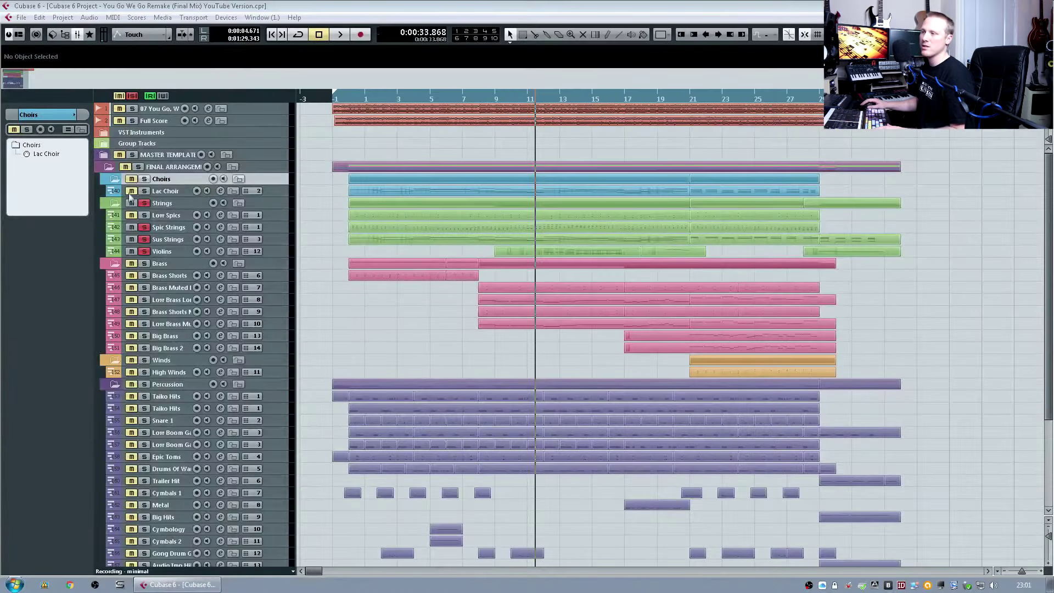
- Clear all solos, then audition Low Spics and Spic Strings soloed, stopping near 0:00:33
click(145, 204)
click(145, 205)
click(145, 204)
click(144, 215)
key(space)
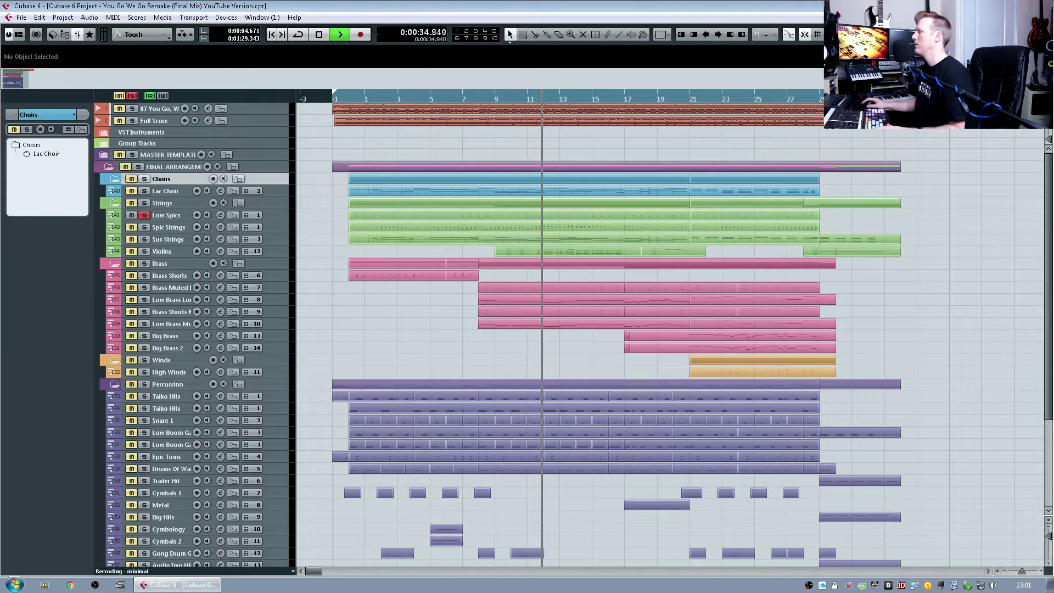
click(145, 227)
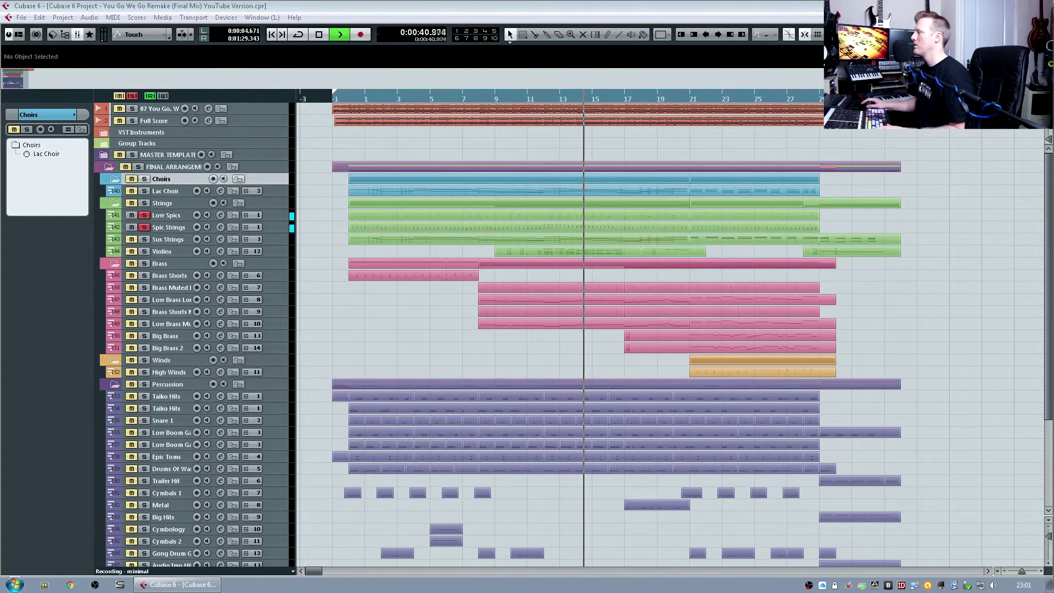
key(space)
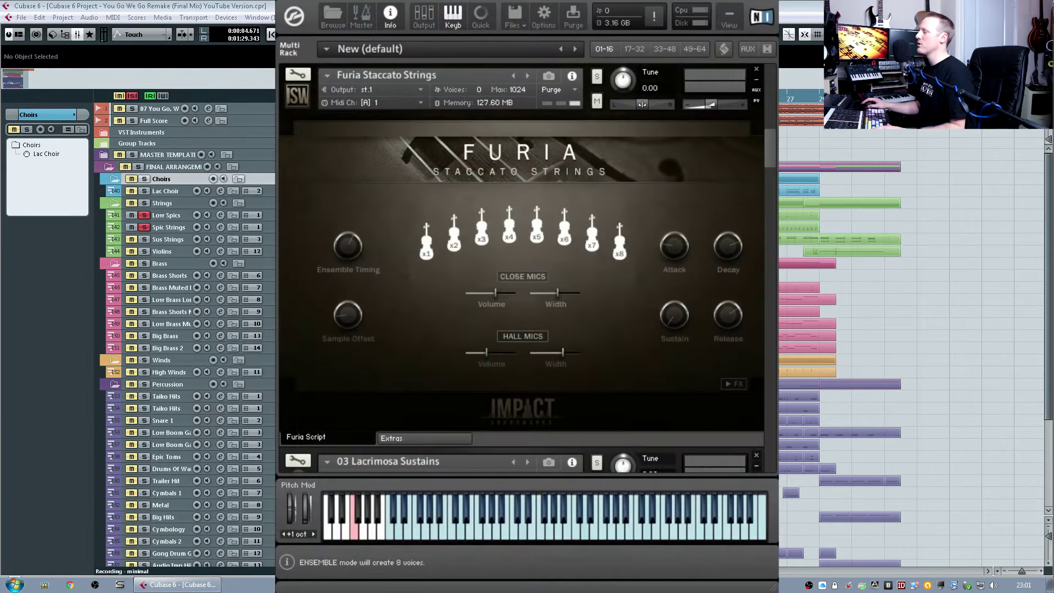
- Set the Furia Staccato Strings ensemble to 8 voices and hide the Kontakt window
click(619, 253)
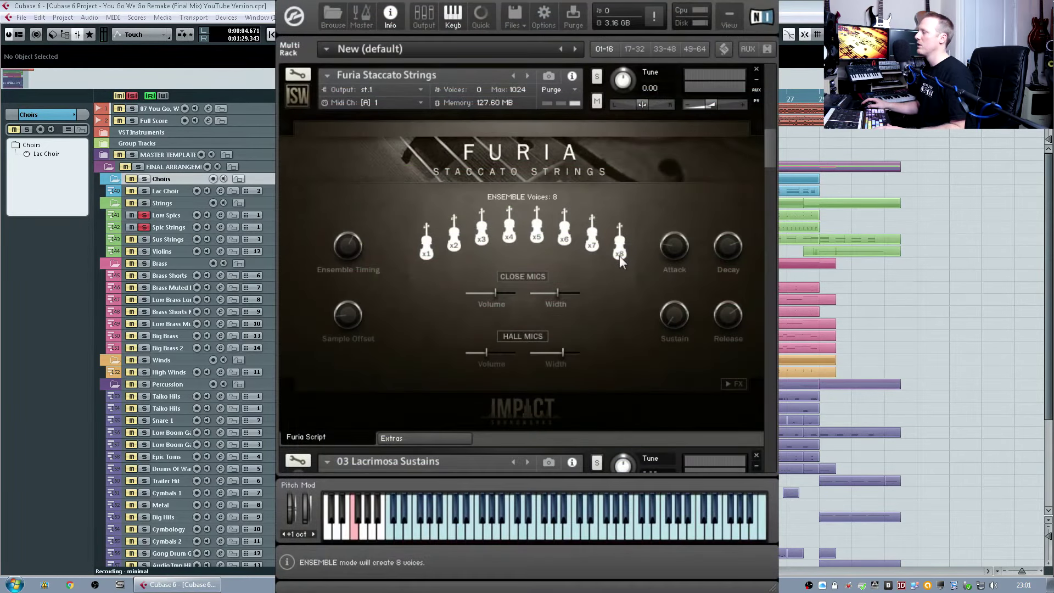
click(592, 238)
click(565, 235)
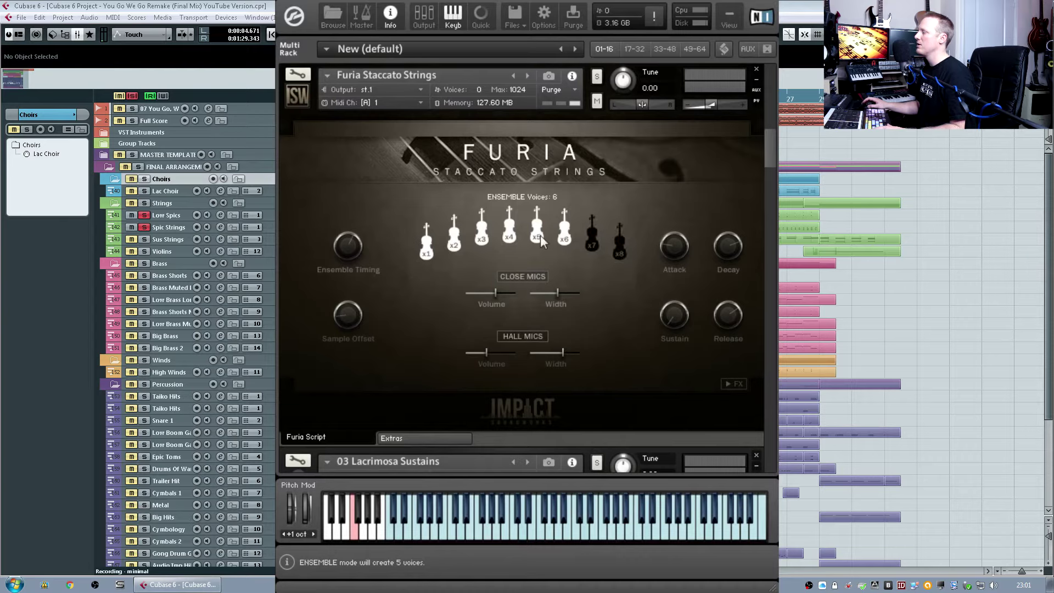
click(593, 245)
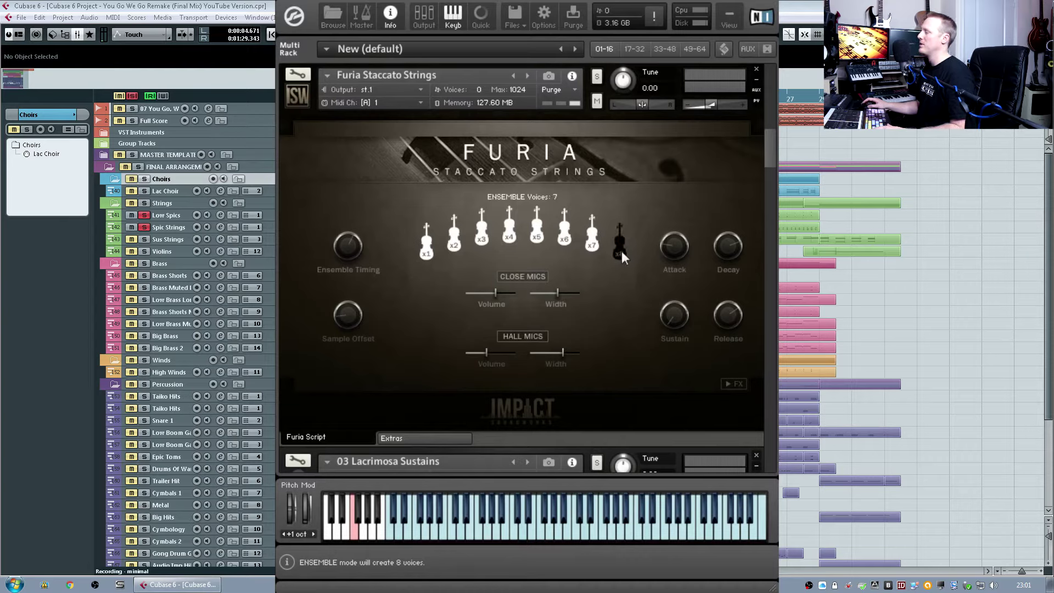
click(622, 252)
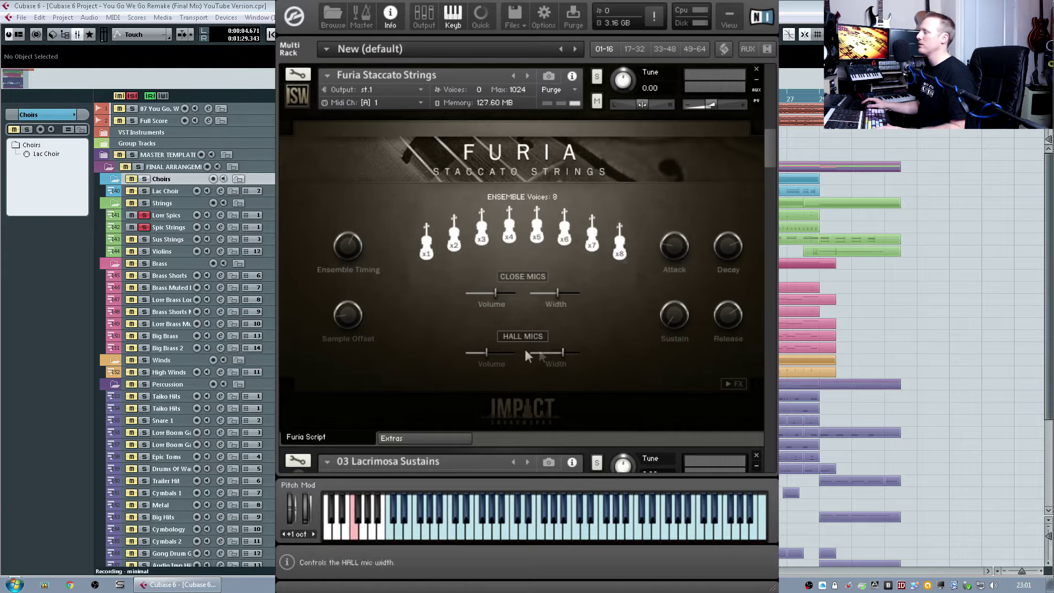
key(Escape)
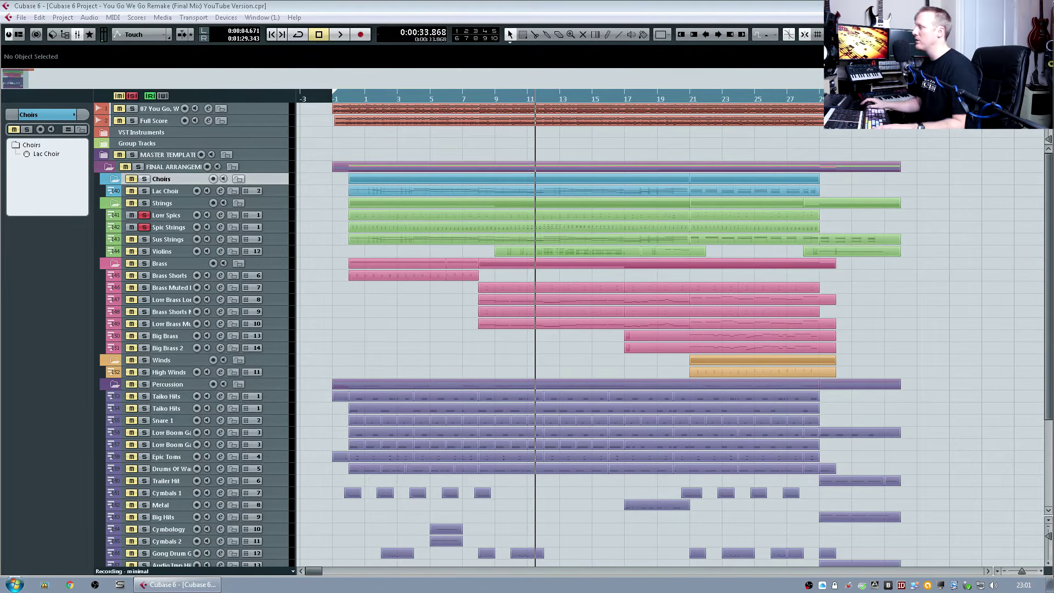
- Replace the Low Spics and Spic Strings solos with a Sus Strings solo and play it
key(space)
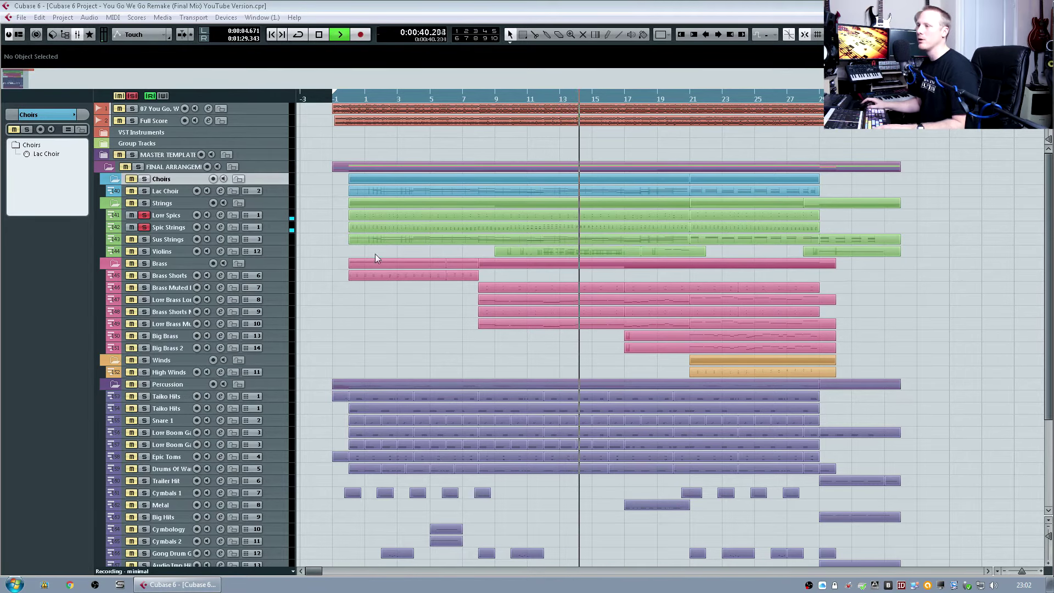
click(144, 215)
click(144, 227)
key(space)
click(144, 239)
key(space)
key(space)
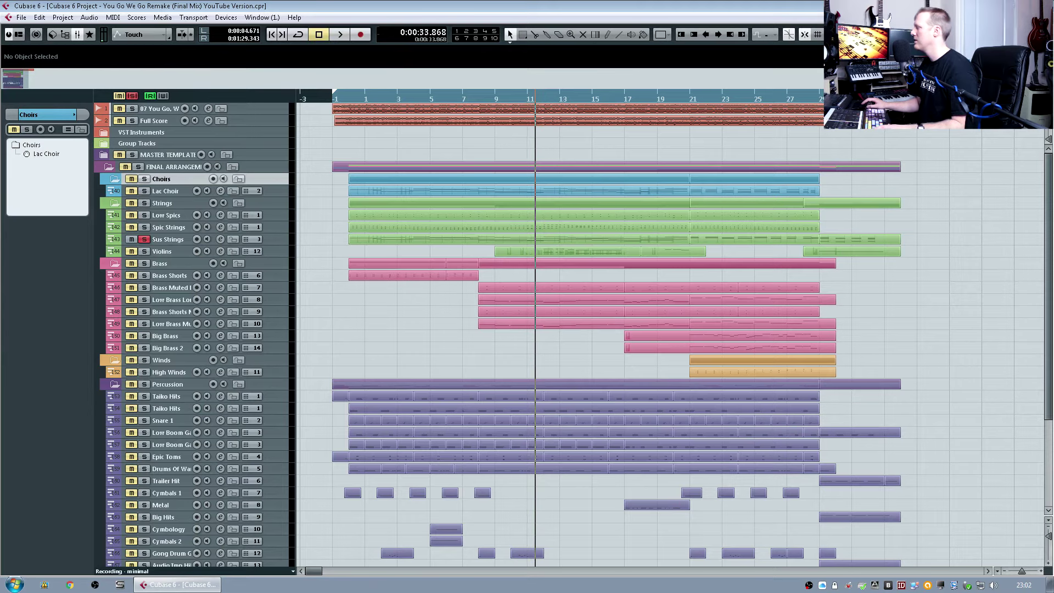
key(space)
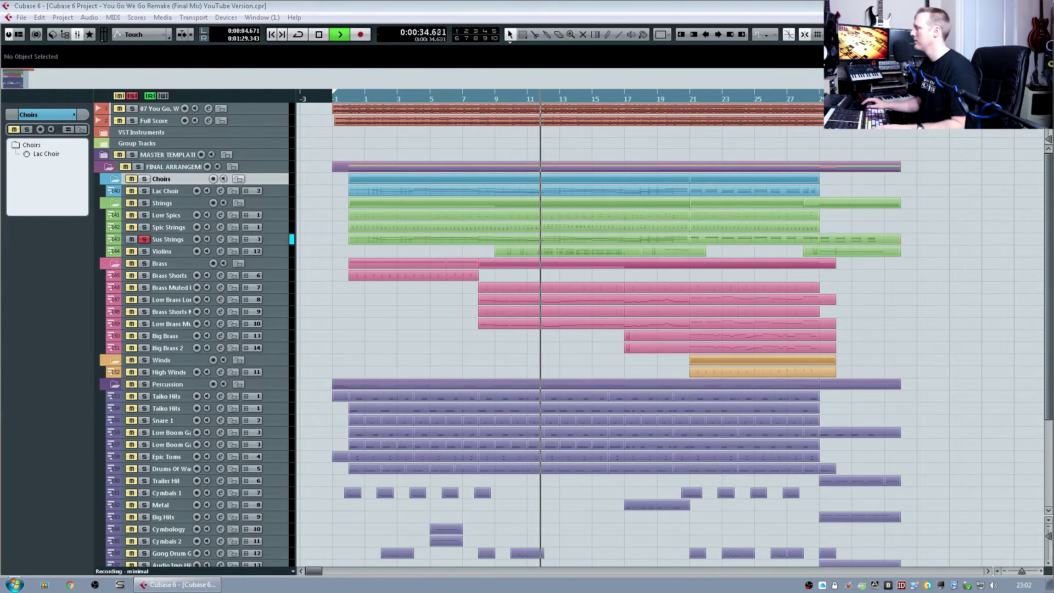
key(space)
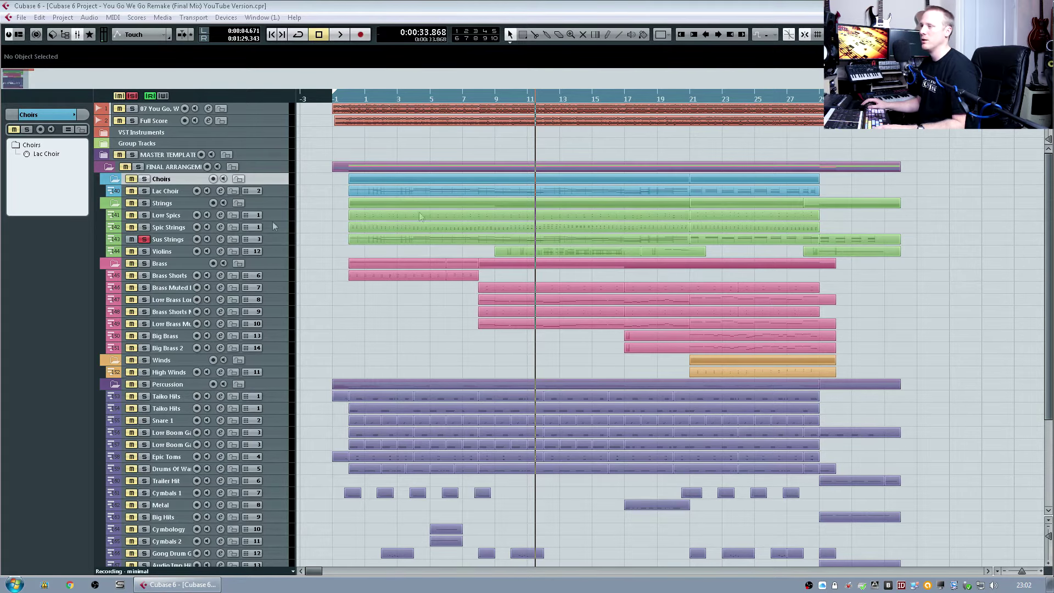
- Audition Sus Strings from bar 10, then bars 21 and 29, stopping at 0:01:14.744
click(508, 98)
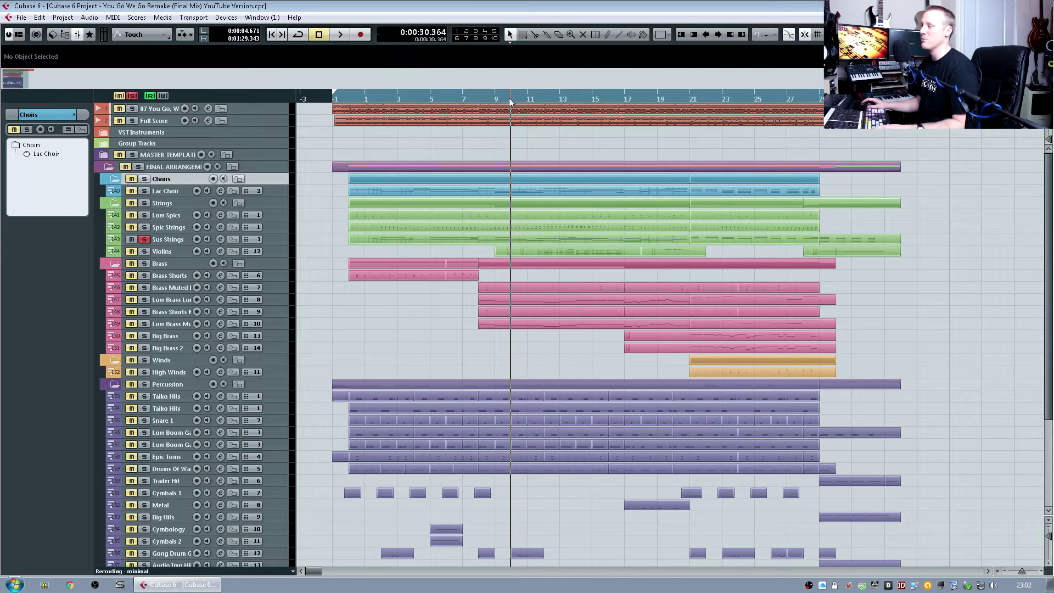
key(space)
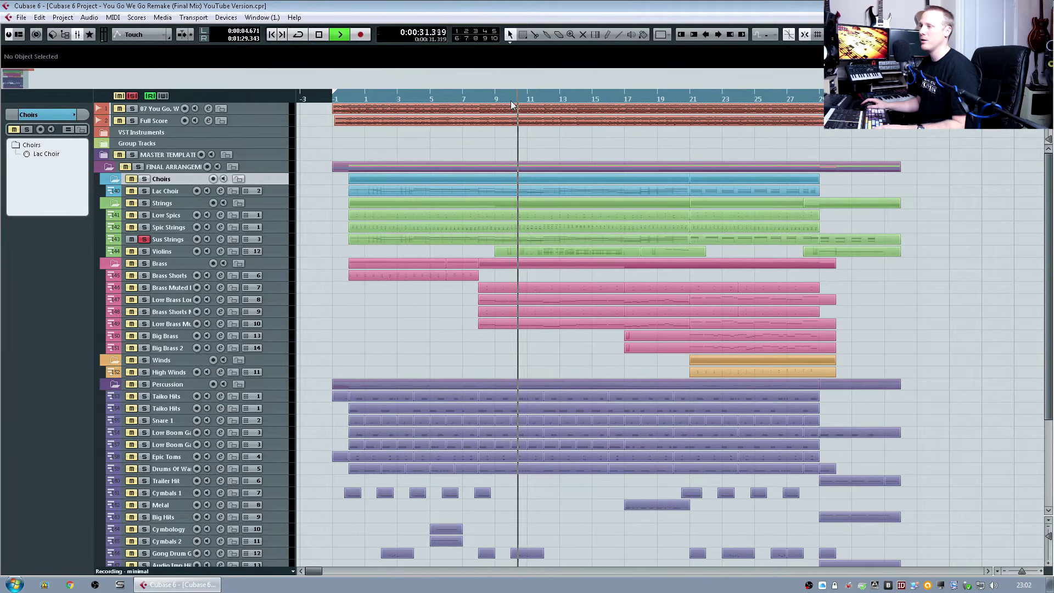
click(693, 100)
click(821, 98)
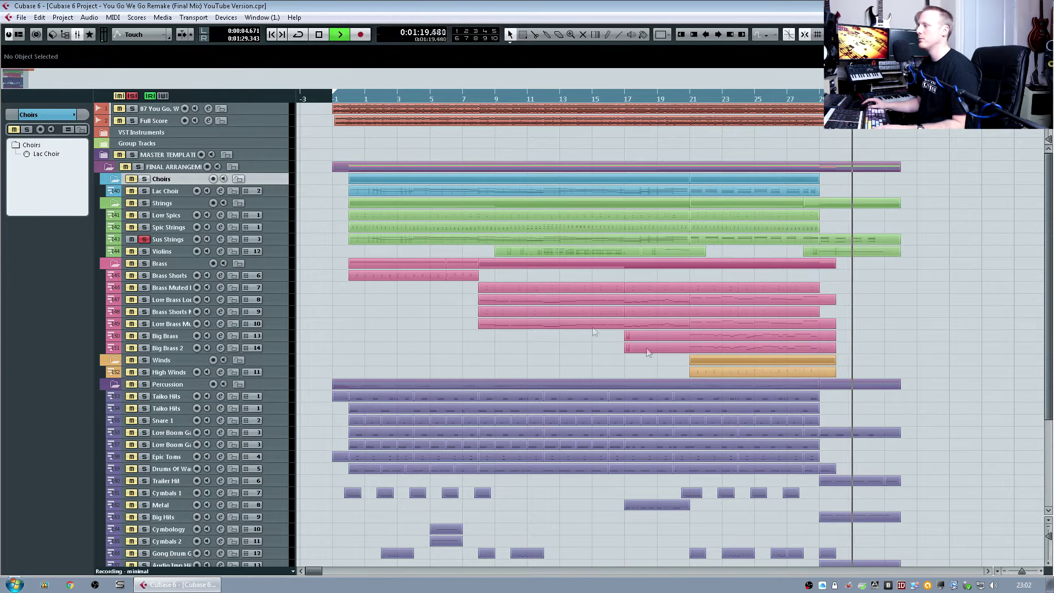
key(space)
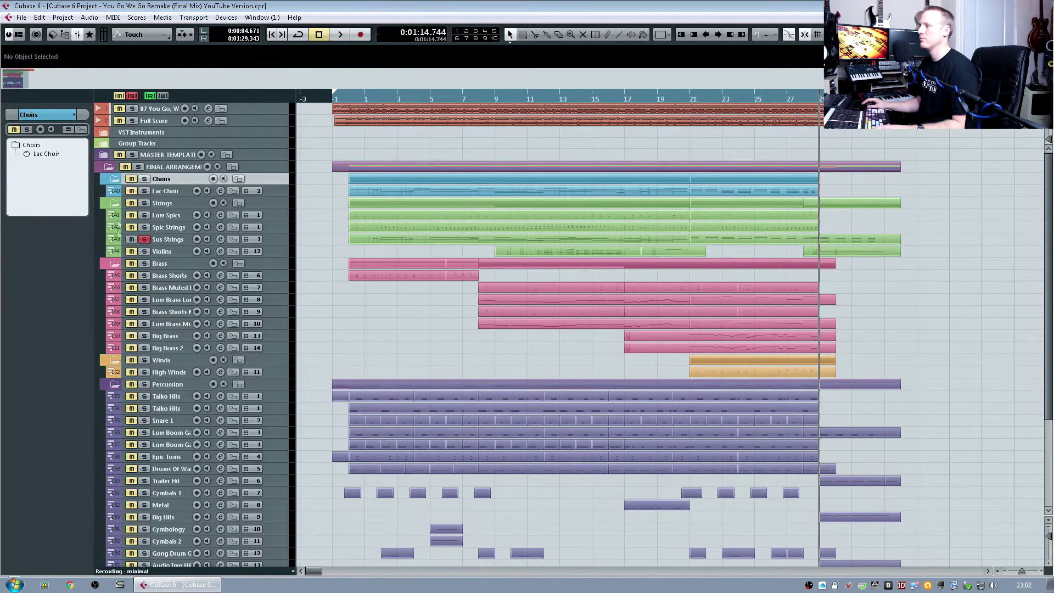
- Audition the Violins soloed, then unsolo them and return the playhead to bar 7
ctrl+click(144, 251)
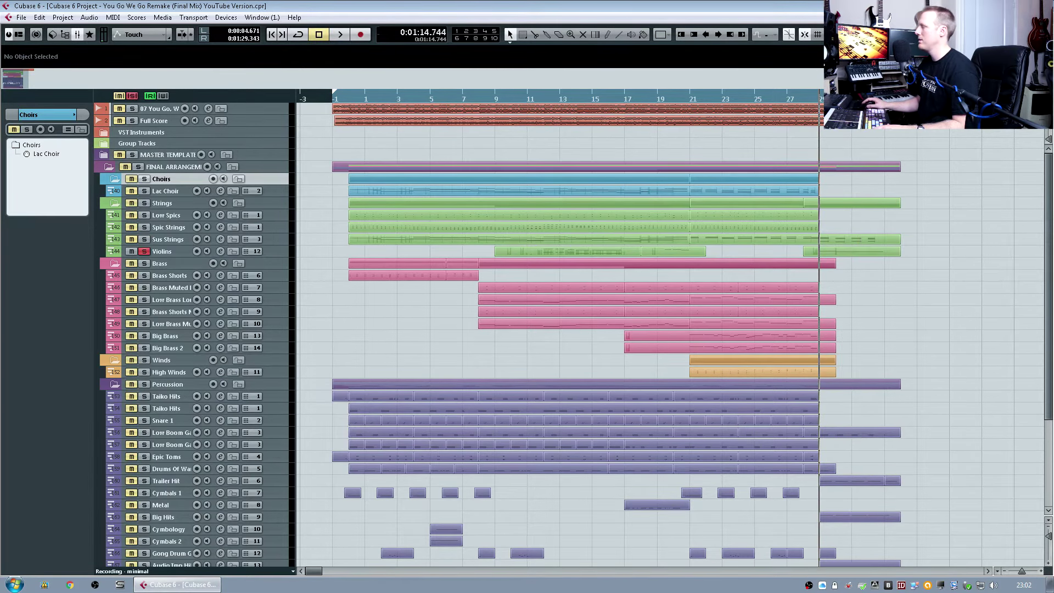
key(space)
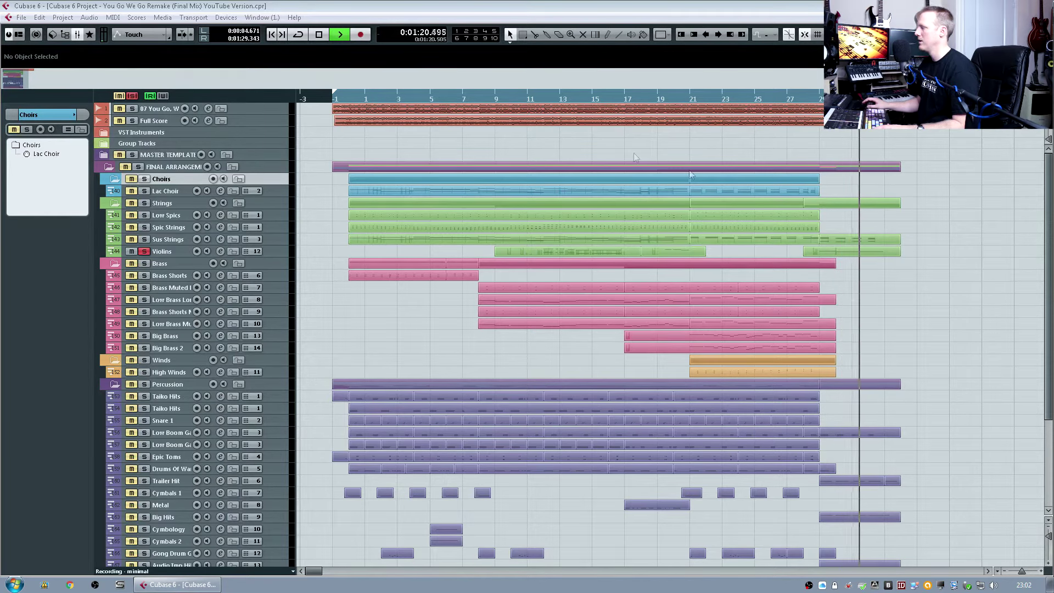
key(space)
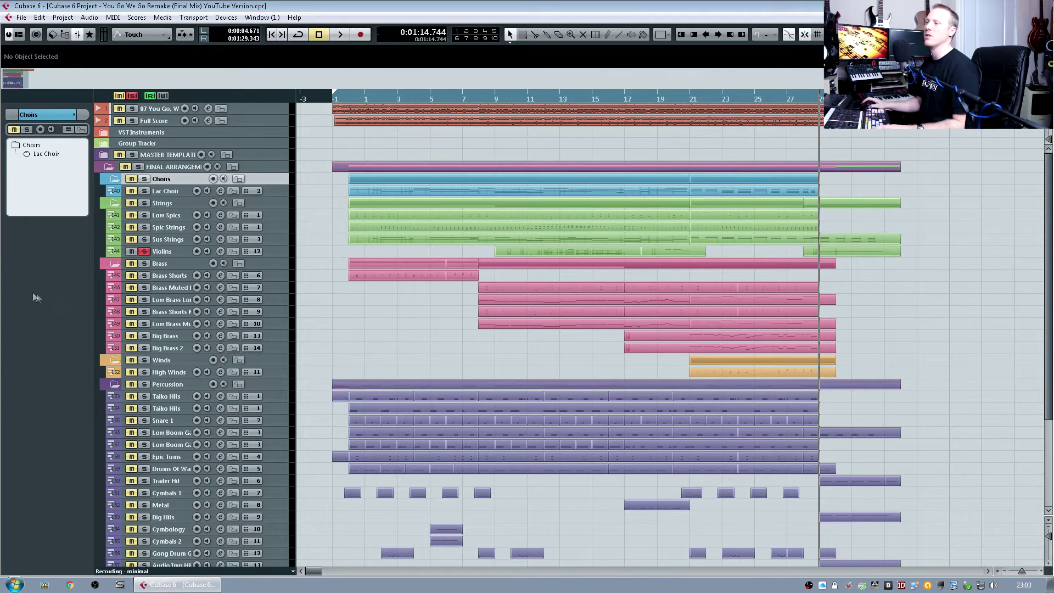
click(143, 252)
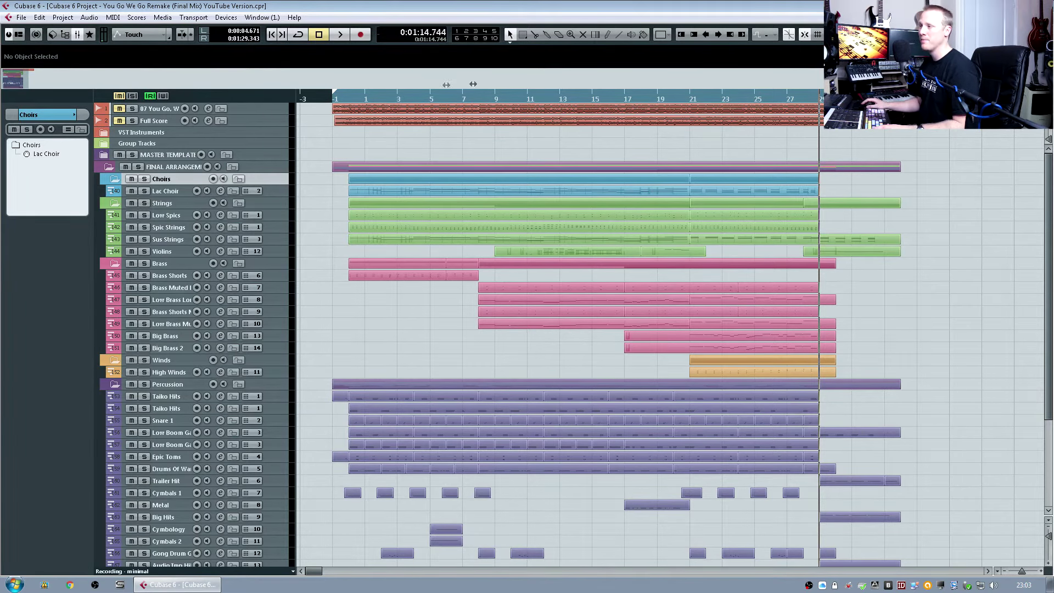
click(465, 97)
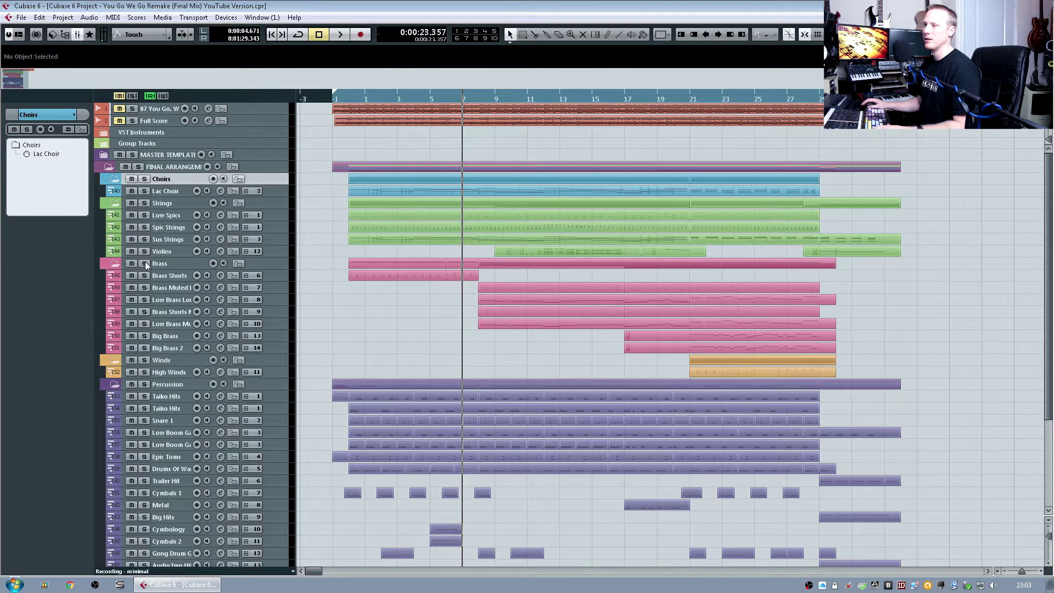
- Solo the Brass folder with Brass Shorts, Brass Muted and Low Brass, and play from bar 7
click(145, 264)
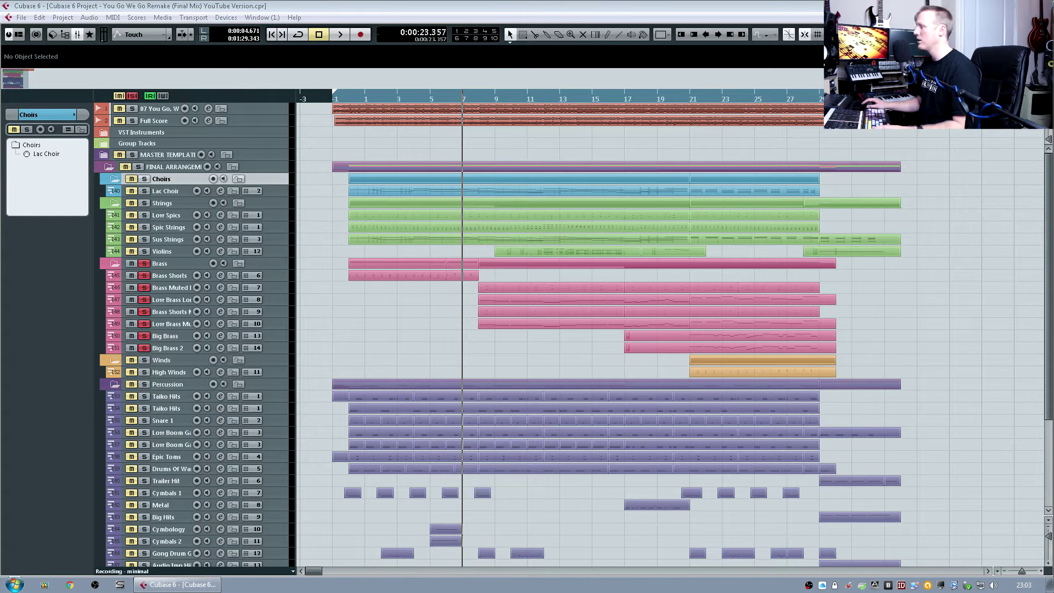
click(144, 265)
click(144, 275)
click(145, 287)
click(145, 299)
click(144, 311)
click(144, 323)
click(144, 265)
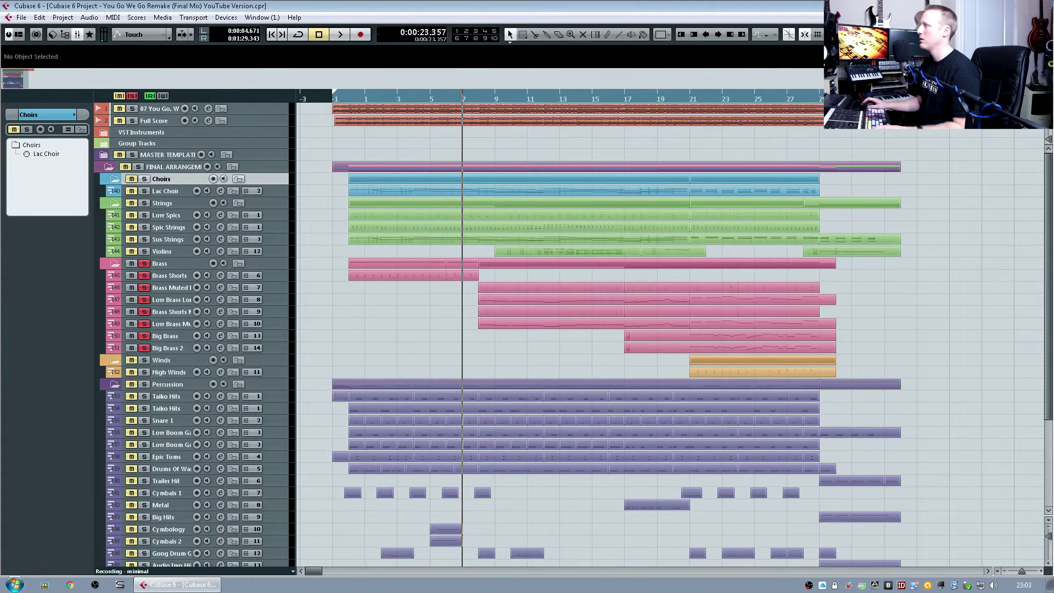
key(space)
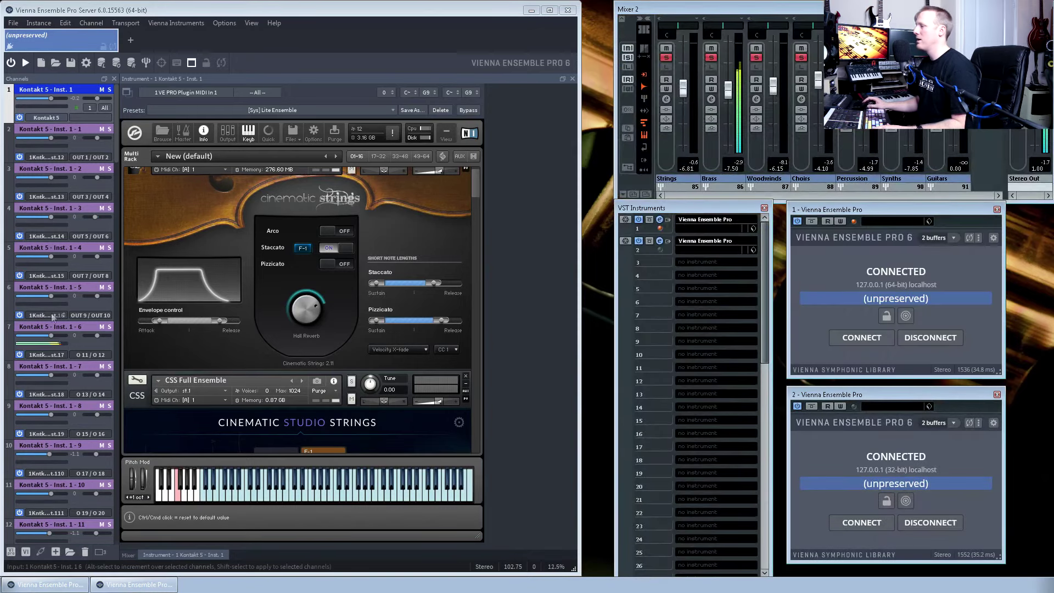
- Browse the VE Pro Kontakt rack down to the 8Dio Majestica Brass patches, then return to Cubase's mixer
drag(476, 177, 477, 292)
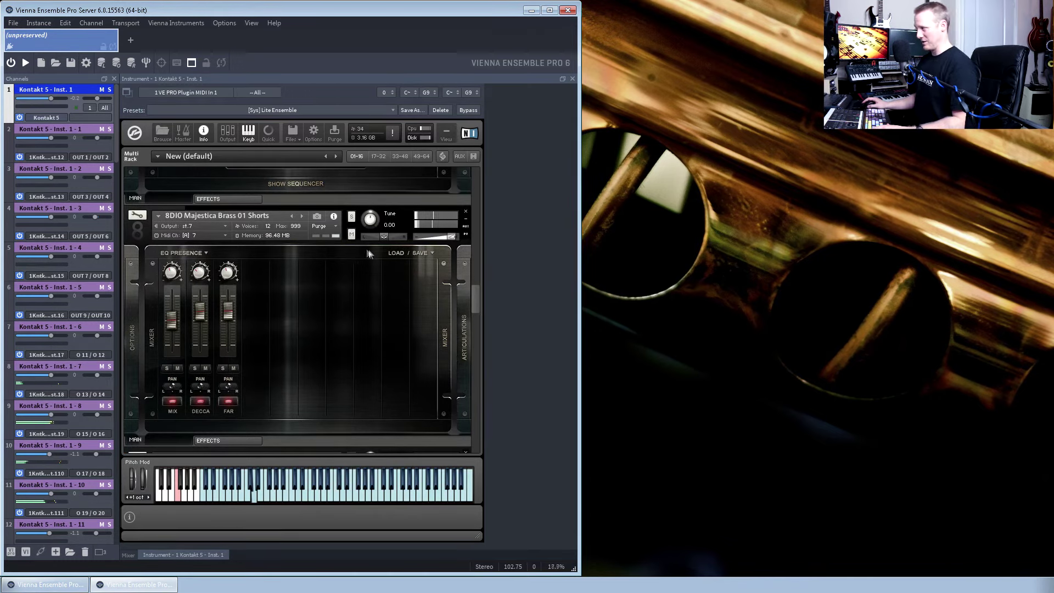
drag(474, 298, 479, 337)
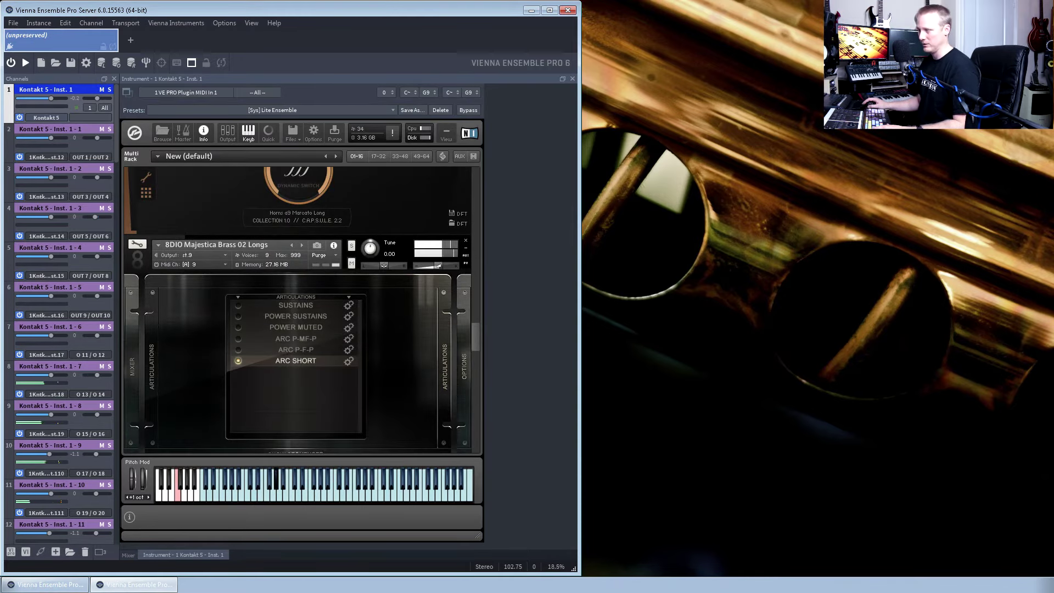
key(alt+Tab)
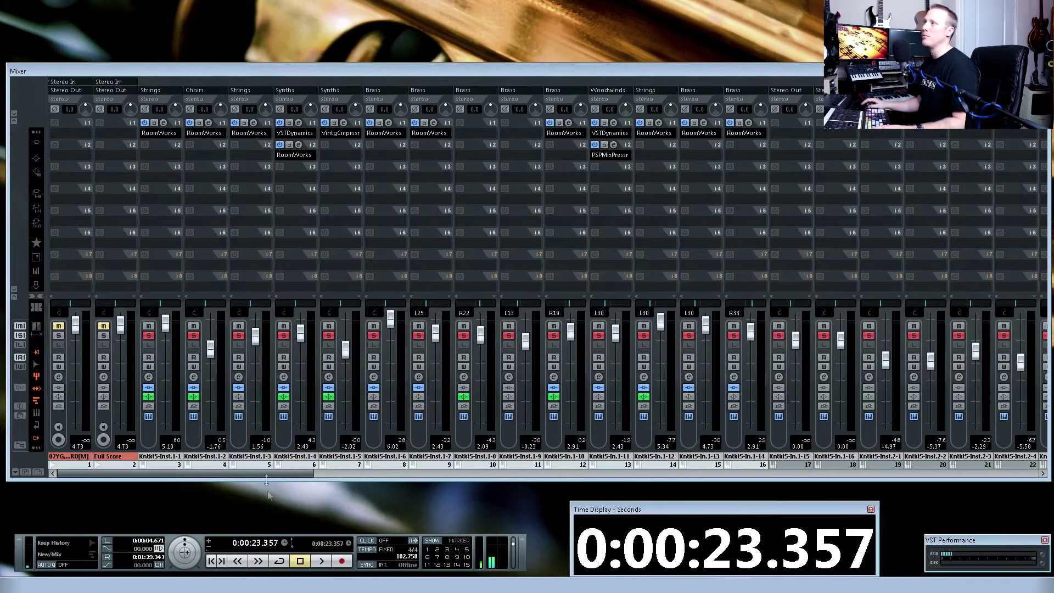
- Close the mixer and play the soloed brass from bar 13, then from bar 22
drag(254, 476, 137, 491)
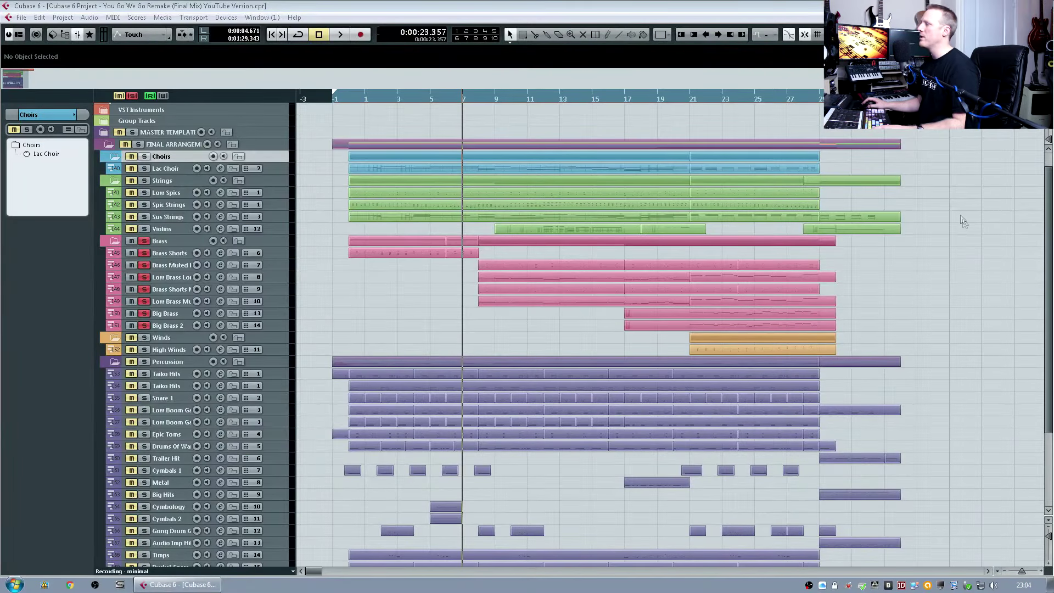
click(568, 98)
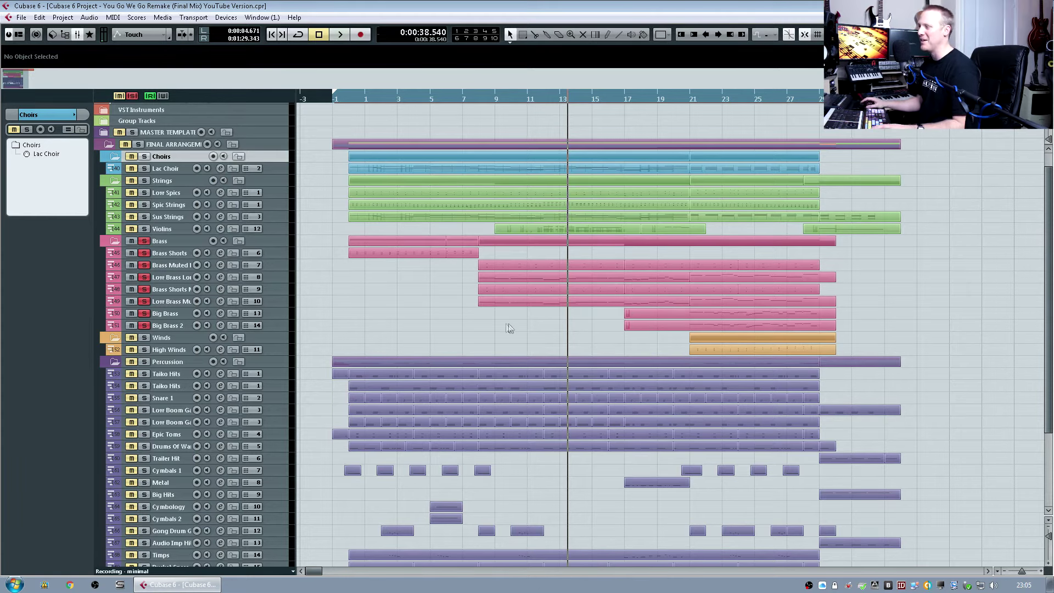
key(space)
key(space)
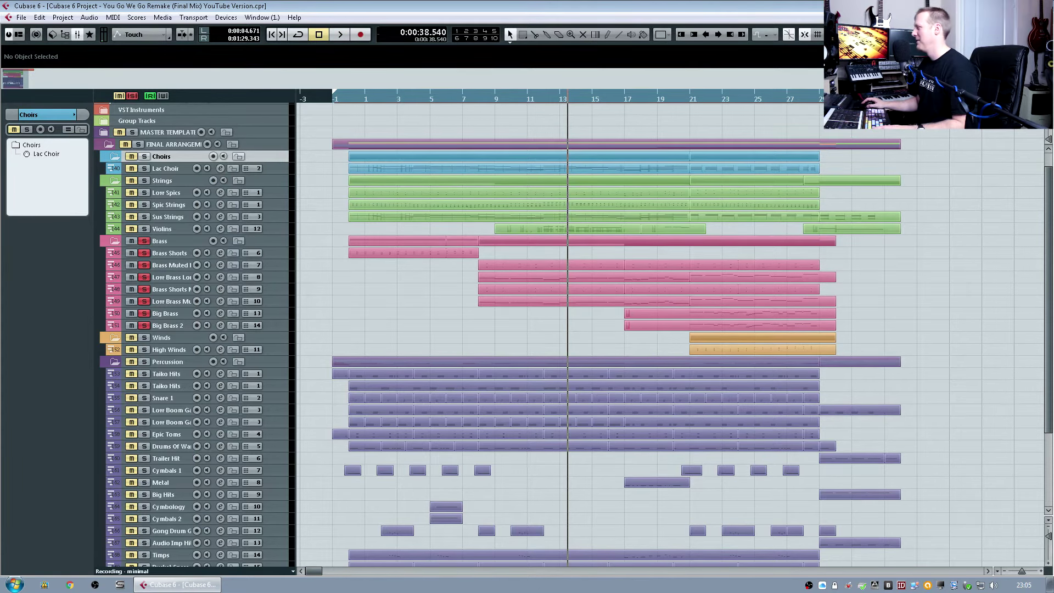
key(space)
click(713, 98)
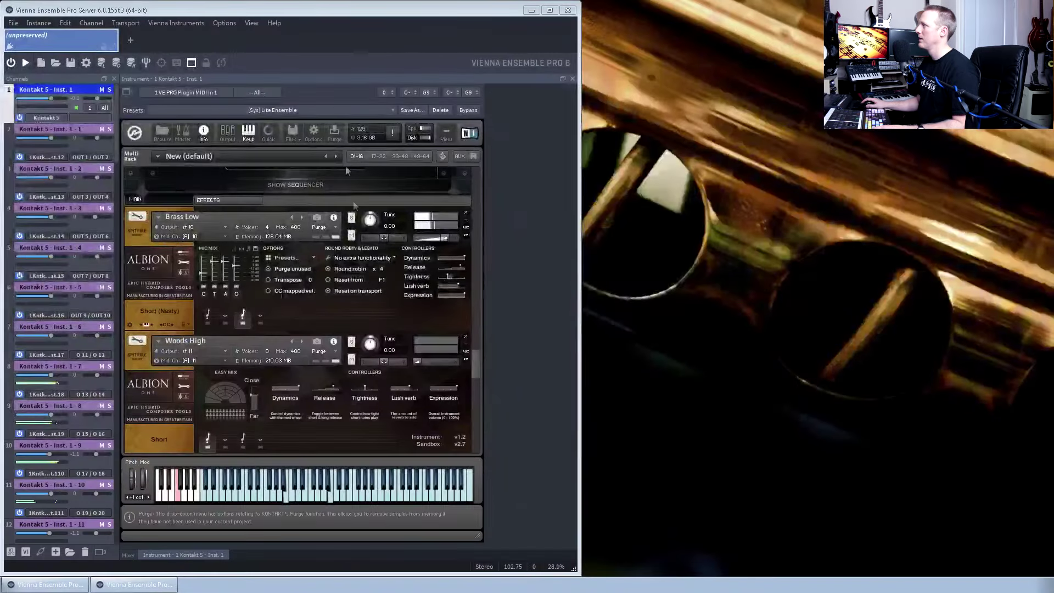
scroll(470, 331, up, 3)
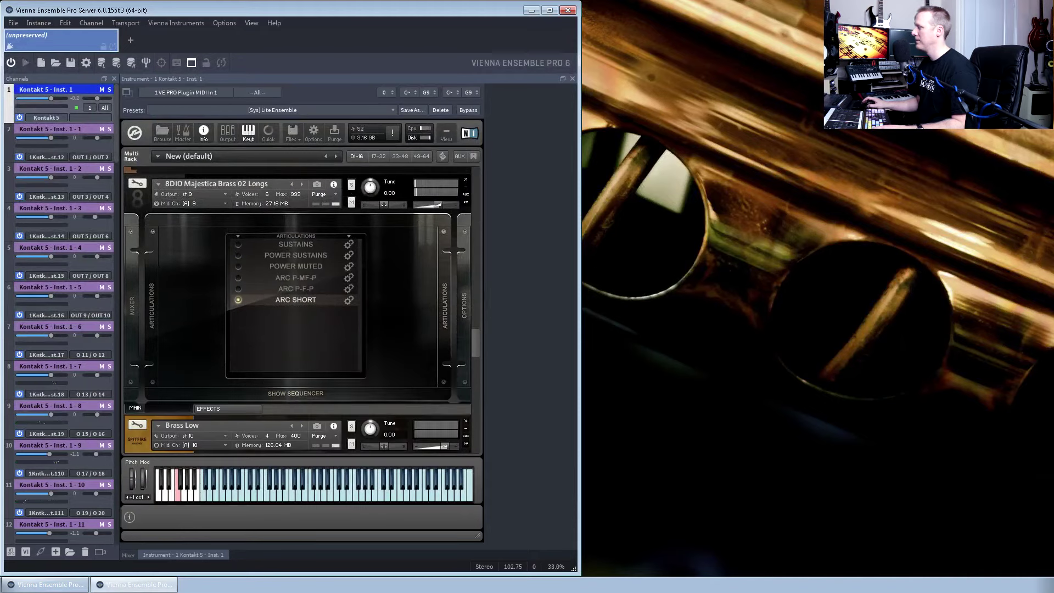
scroll(476, 330, up, 3)
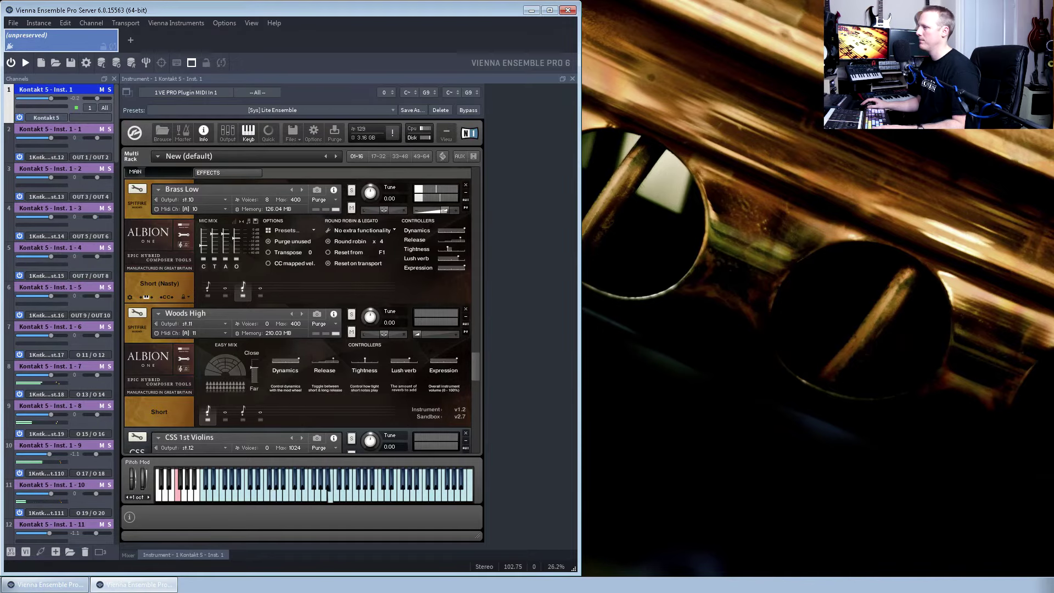
key(alt+Tab)
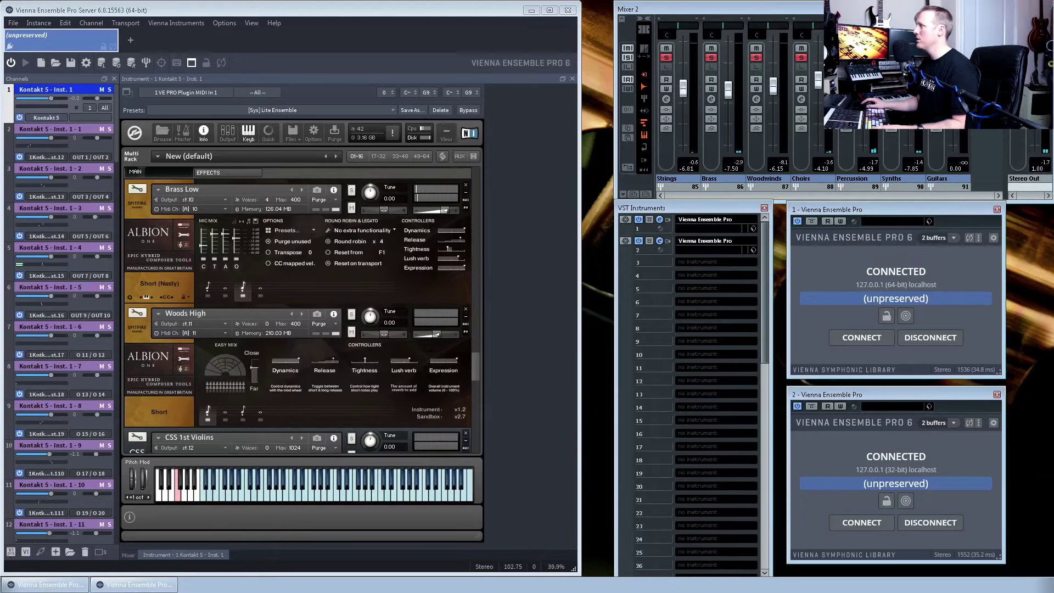
- Open channel 18's second Kontakt instance and hide its outputs mixer
drag(116, 116, 117, 219)
double_click(68, 297)
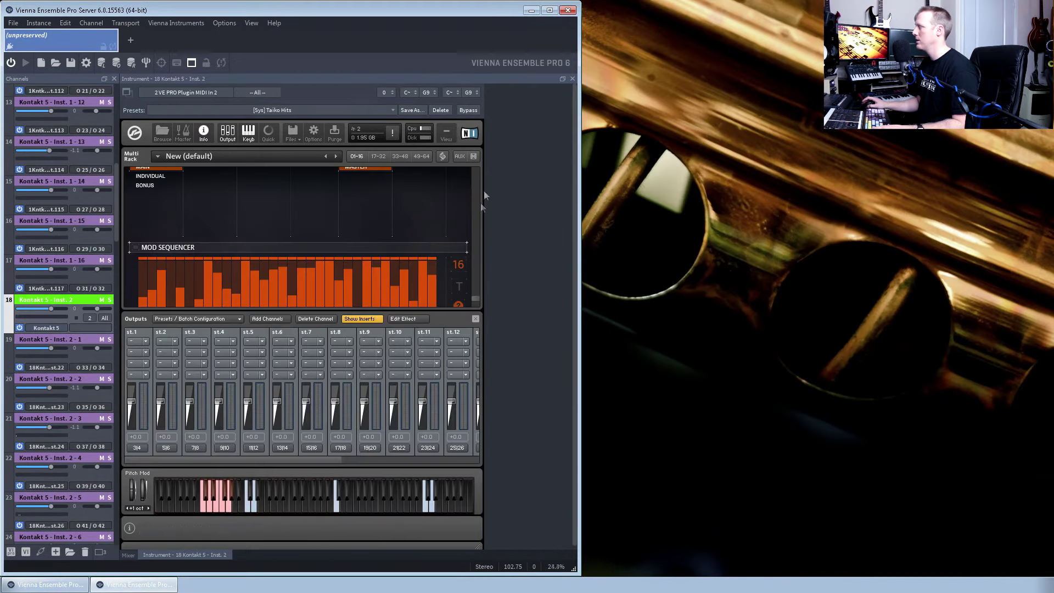
click(475, 319)
- Scroll the percussion rack through the Taiko Hits, Epic Toms and Epic Trailers patches
drag(475, 465, 483, 173)
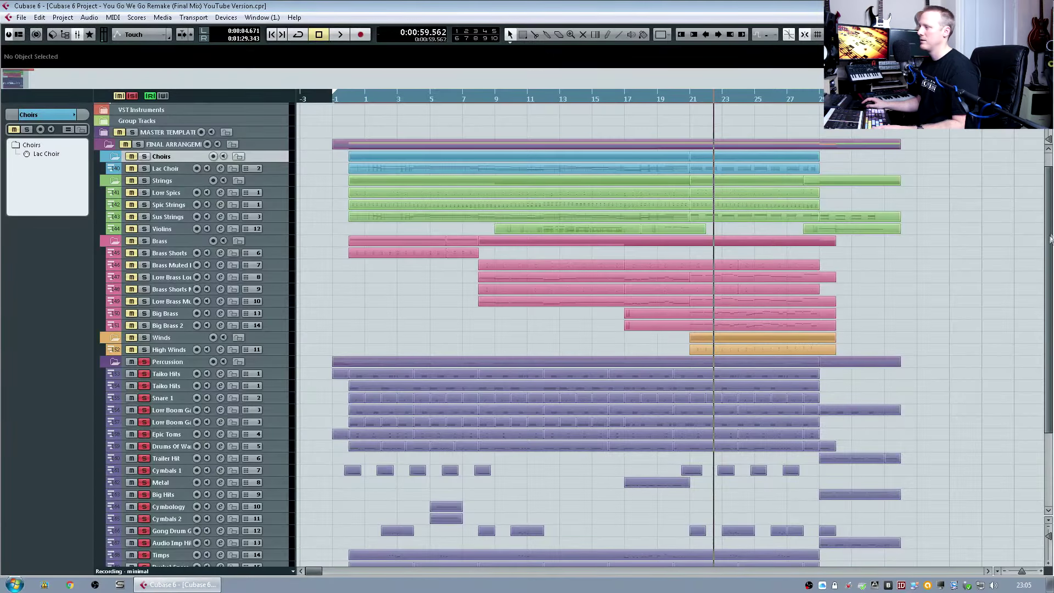
drag(1051, 236, 1049, 313)
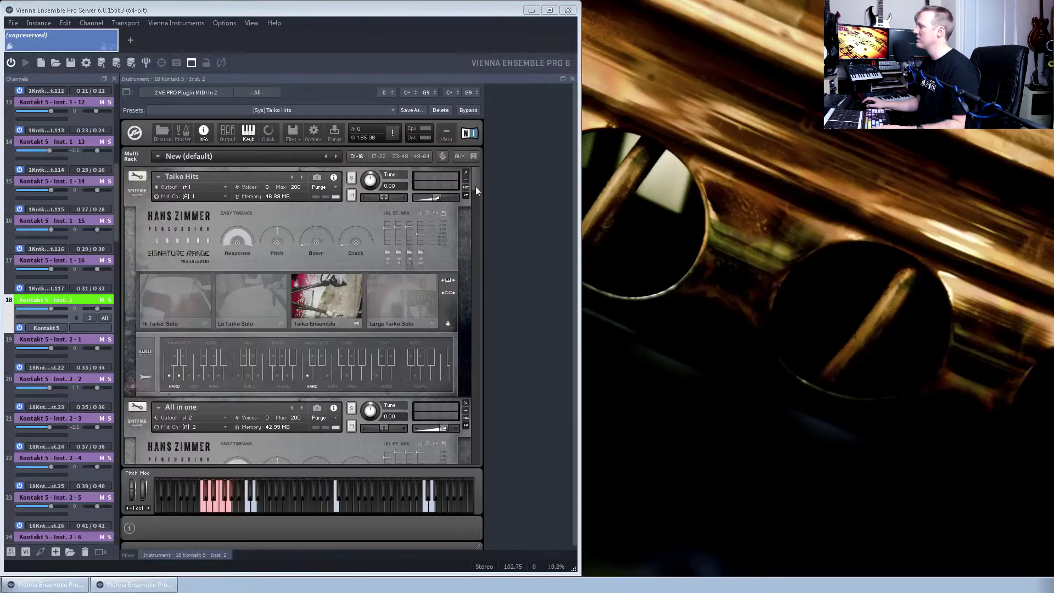
drag(477, 182, 482, 230)
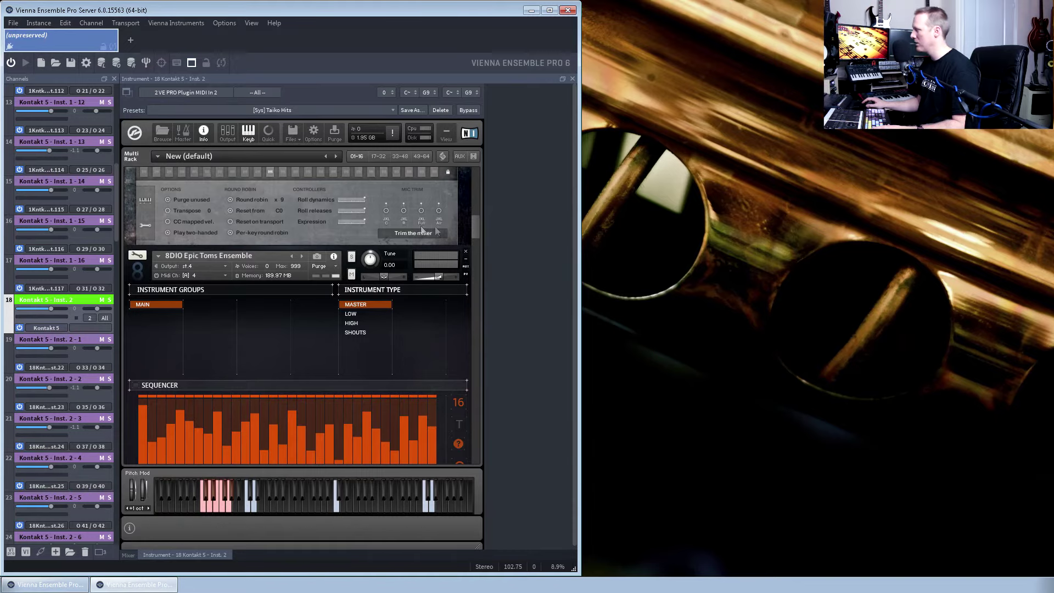
drag(478, 235, 480, 276)
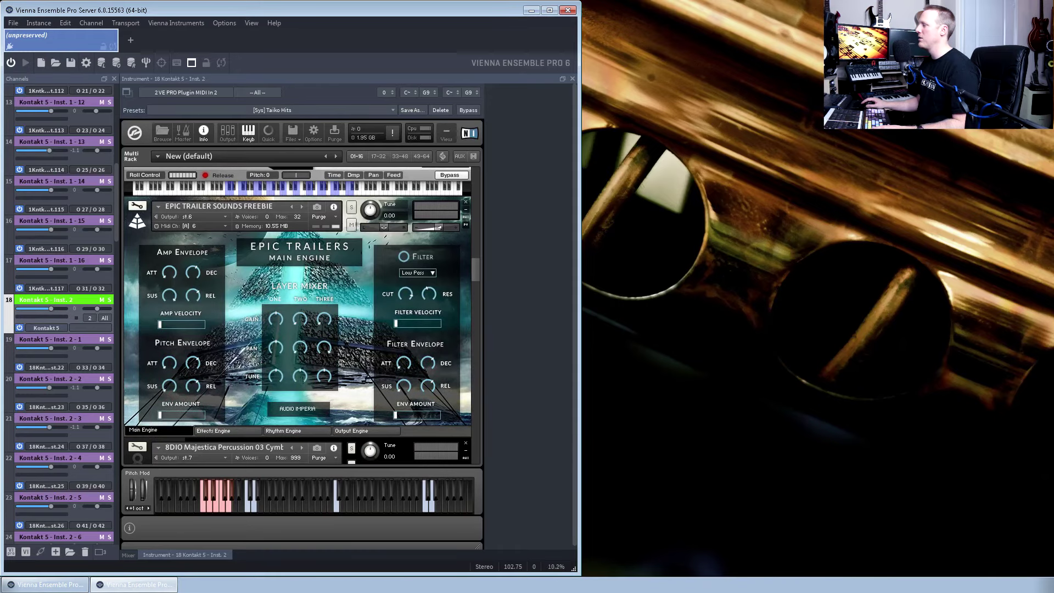
key(alt+Tab)
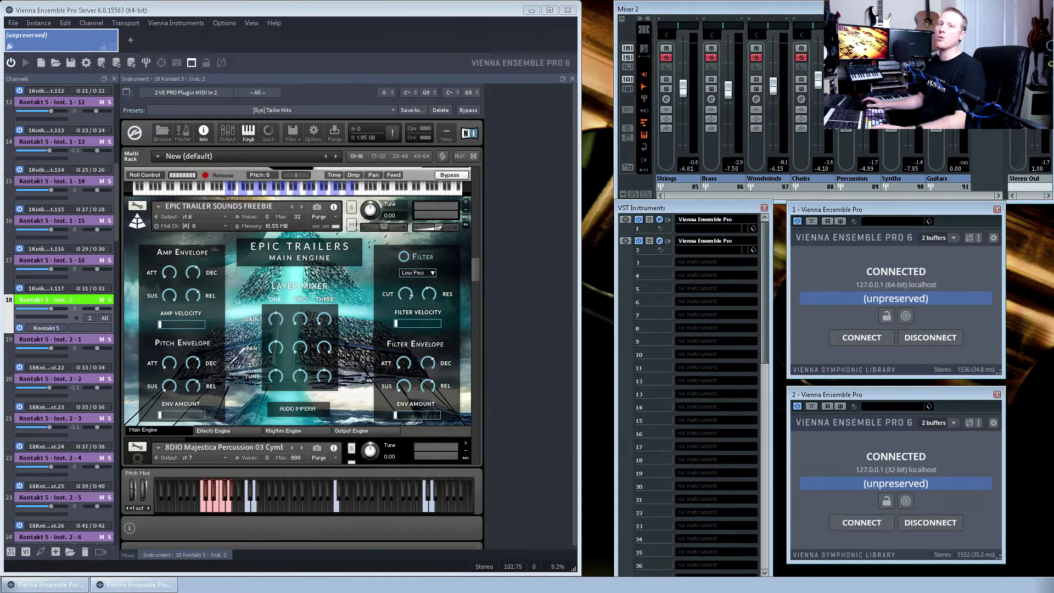
key(space)
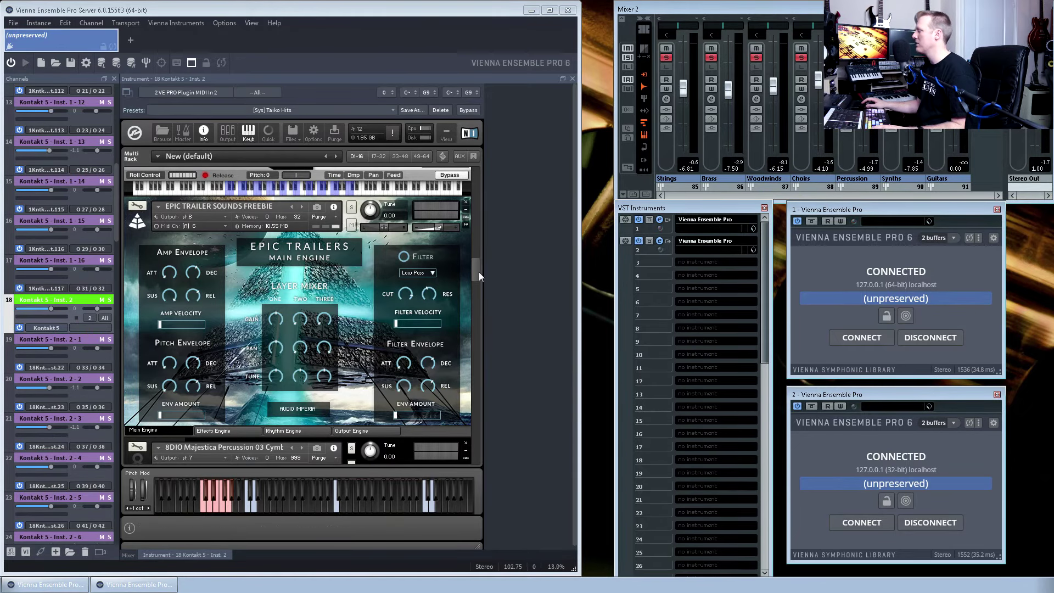
scroll(477, 278, down, 2)
scroll(481, 269, up, 3)
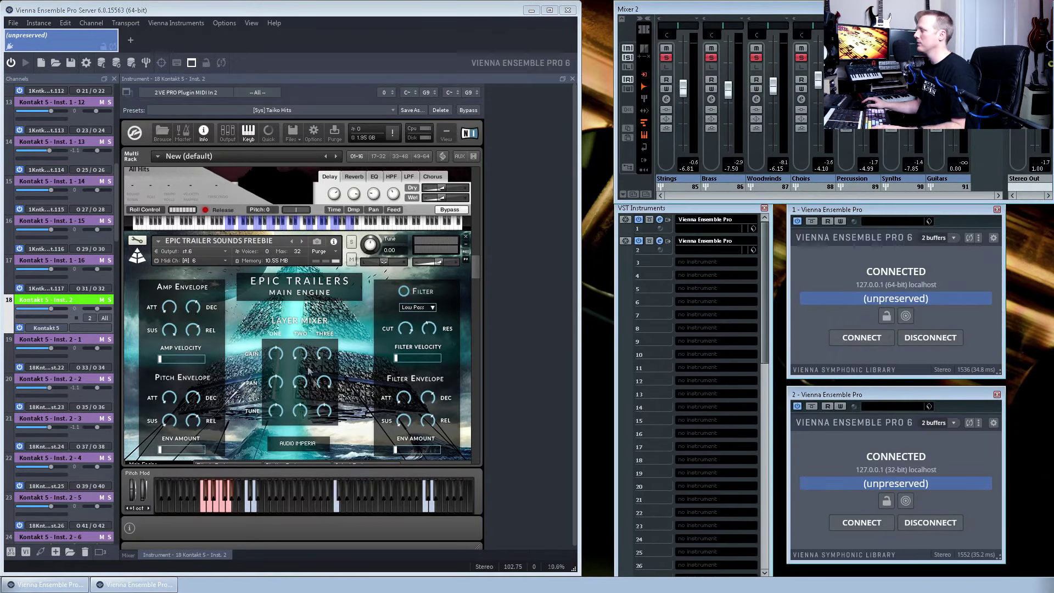
scroll(472, 271, down, 2)
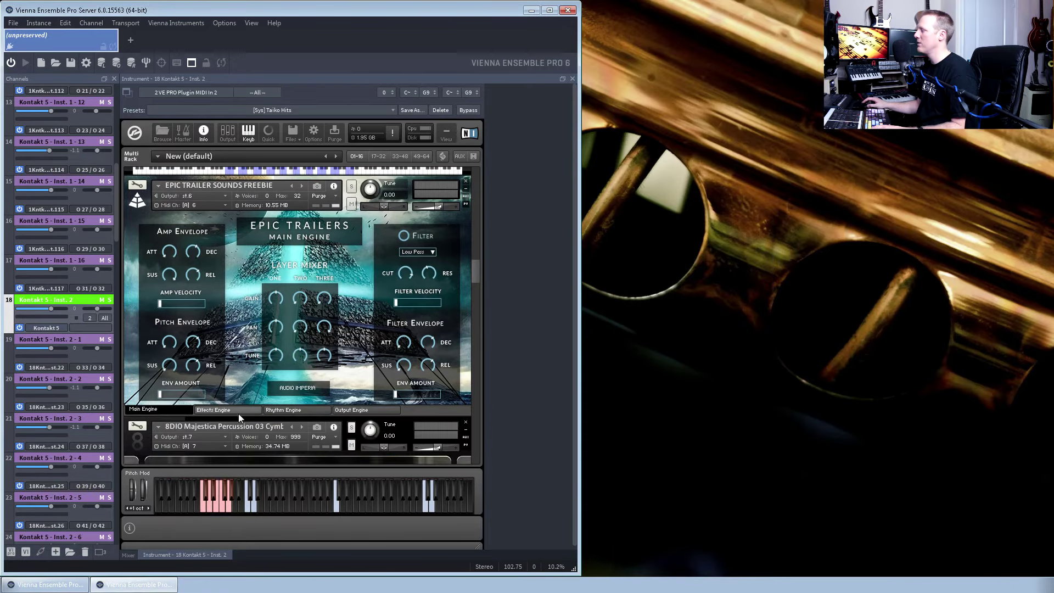
click(239, 413)
click(272, 412)
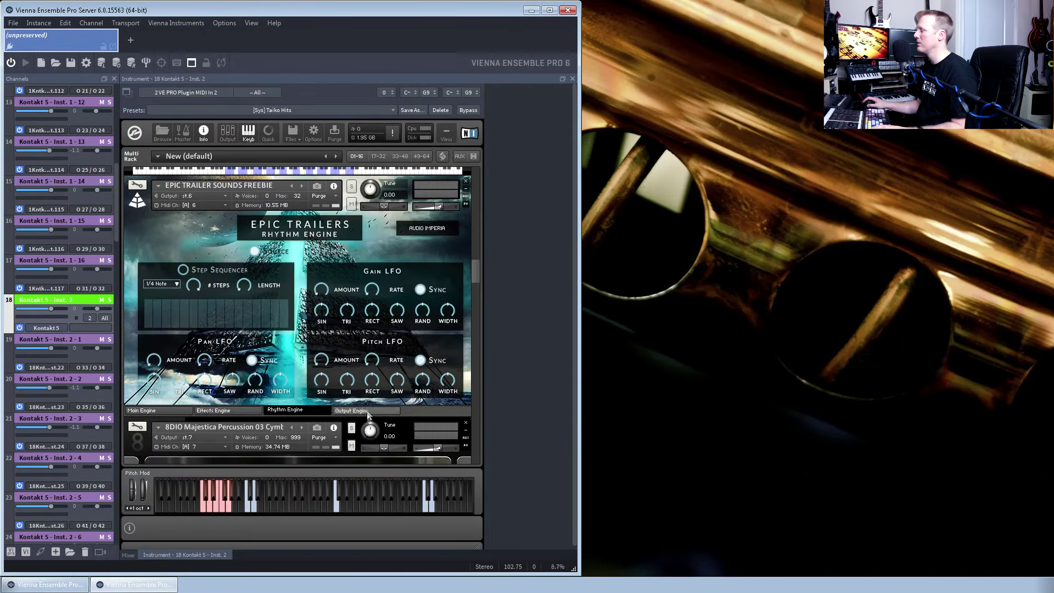
click(363, 412)
click(159, 412)
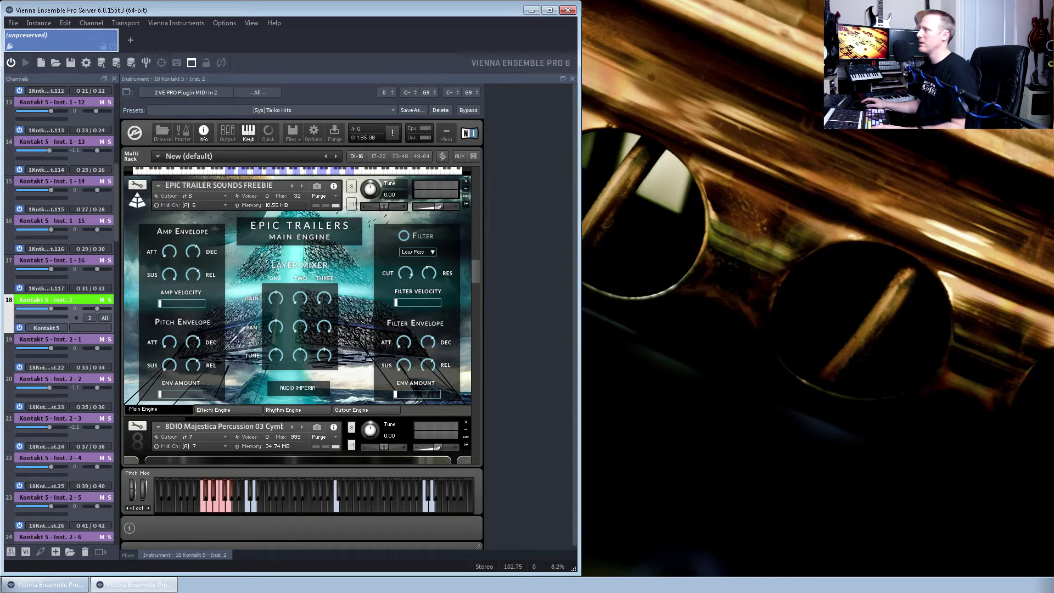
mouse_move(479, 272)
mouse_down()
mouse_move(482, 302)
mouse_move(489, 289)
mouse_up()
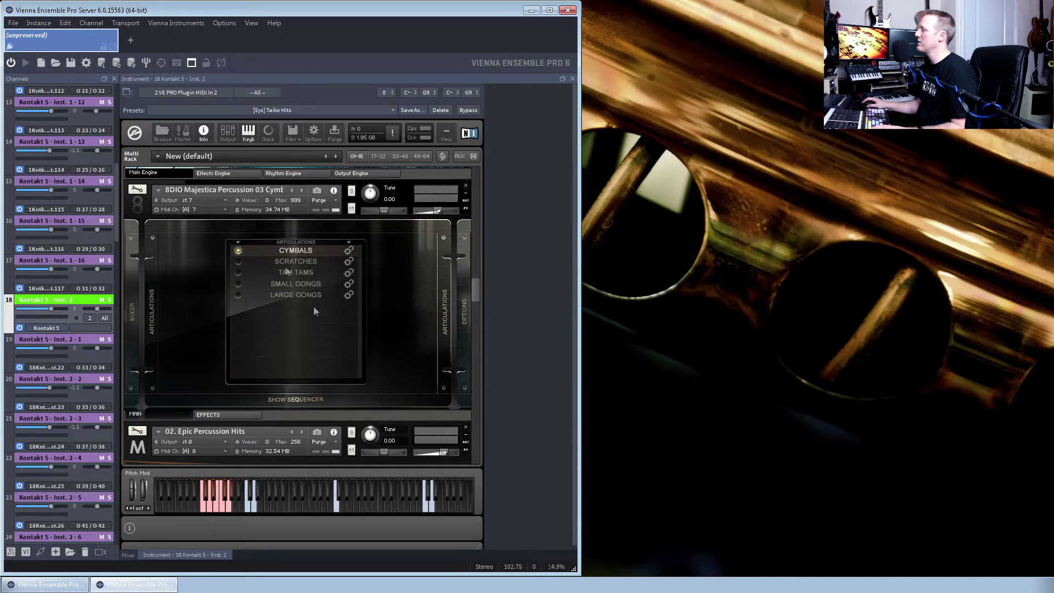
drag(477, 296, 479, 342)
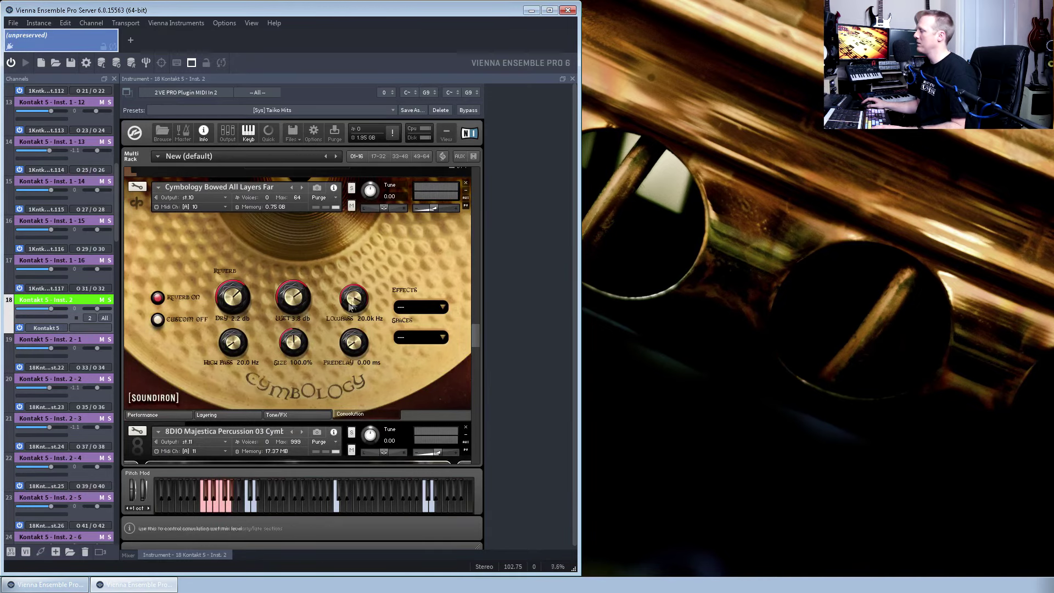
key(alt+Tab)
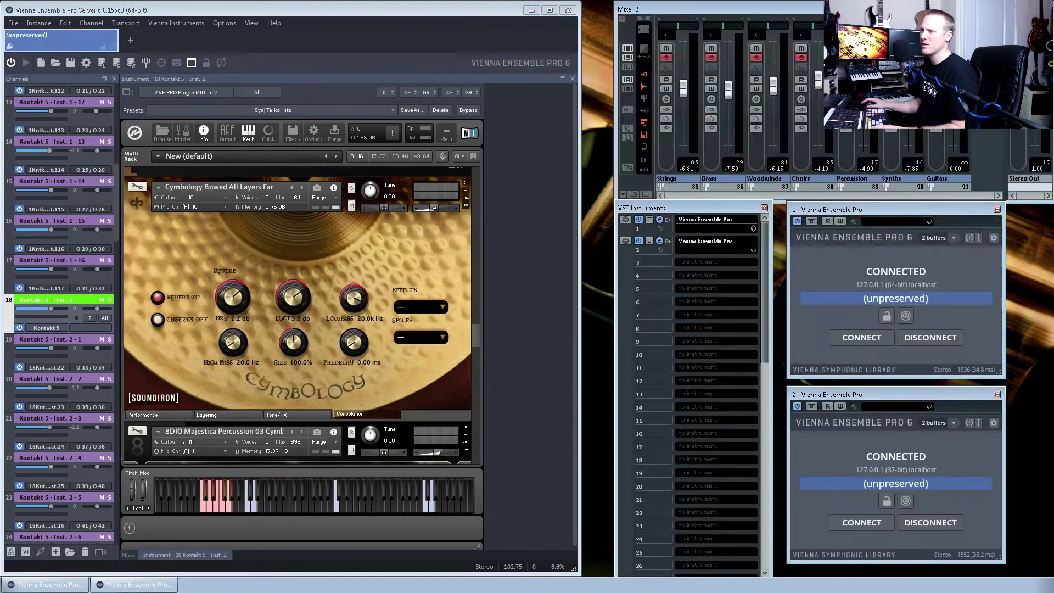
key(space)
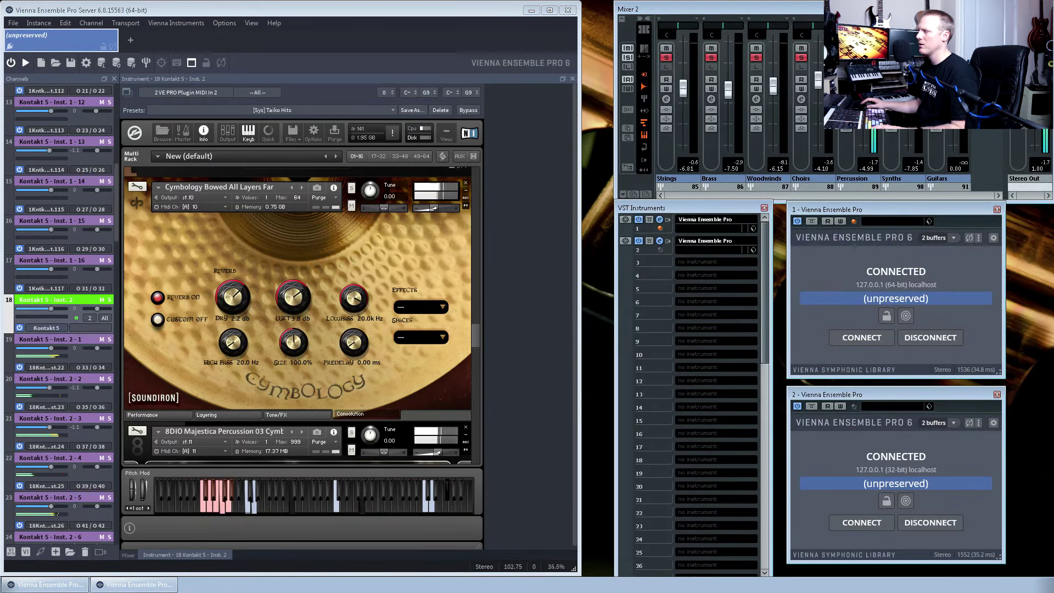
key(space)
drag(477, 336, 484, 442)
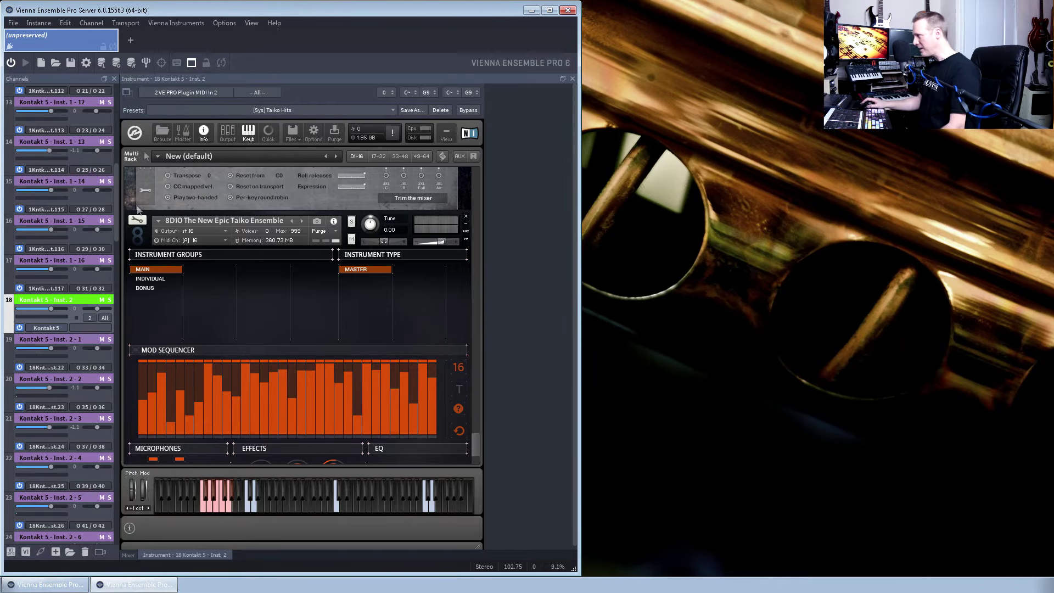
drag(117, 189, 117, 297)
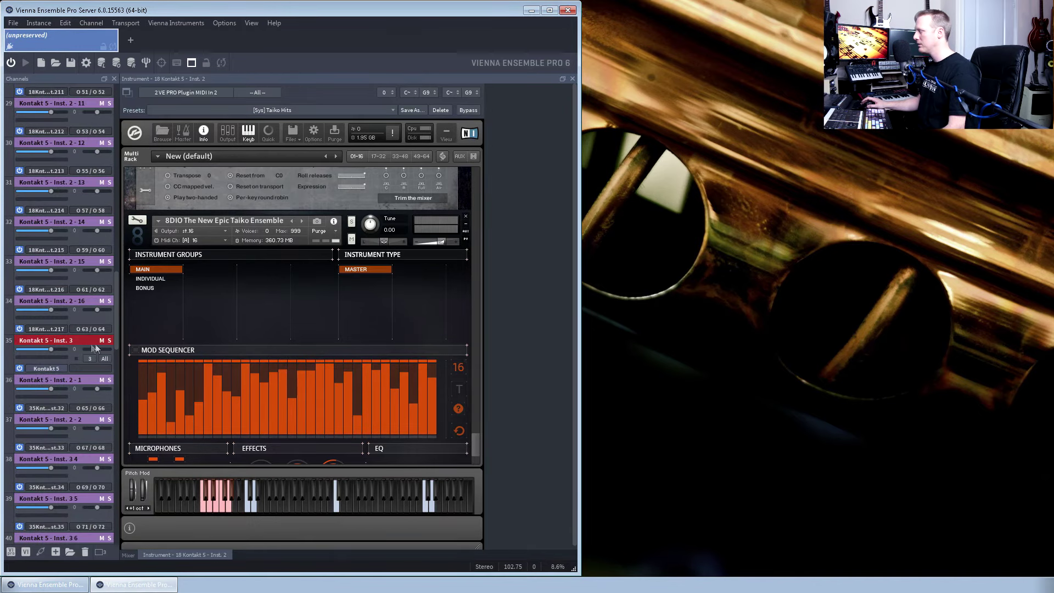
click(83, 343)
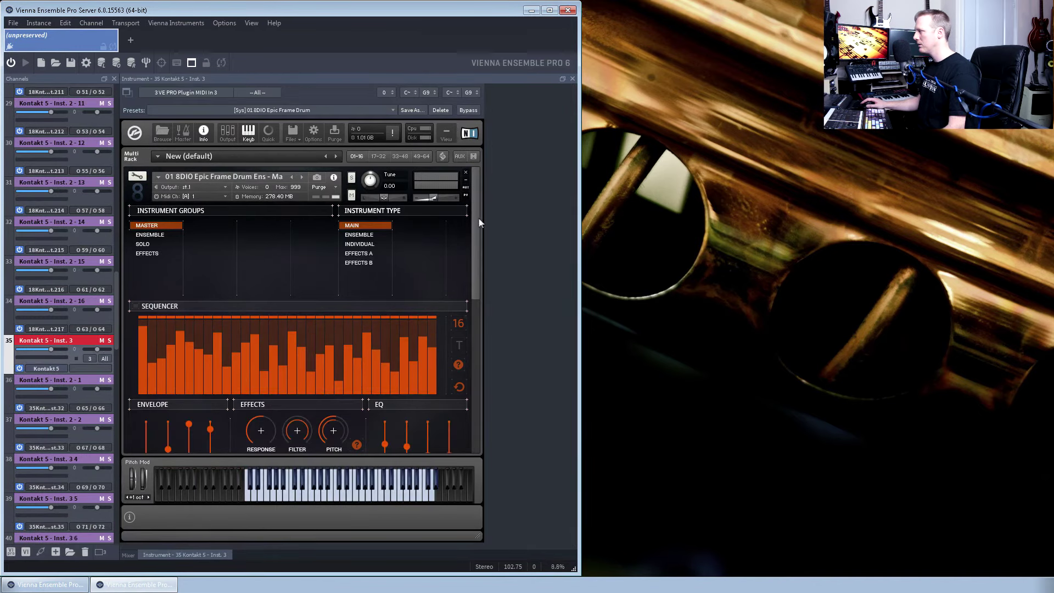
drag(476, 219, 473, 394)
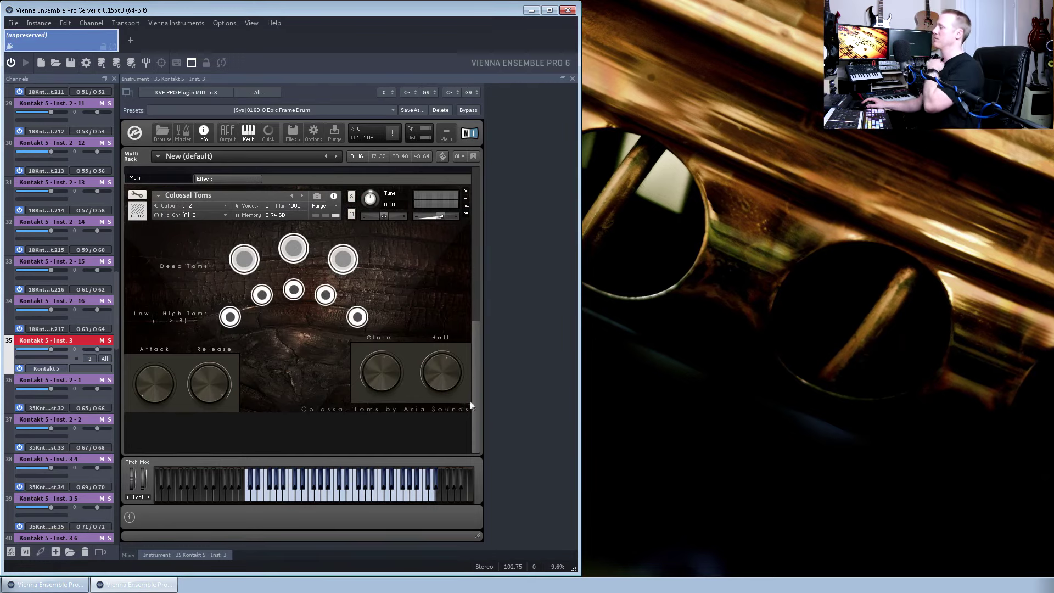
mouse_move(479, 370)
mouse_down()
mouse_move(476, 268)
mouse_move(475, 384)
mouse_up()
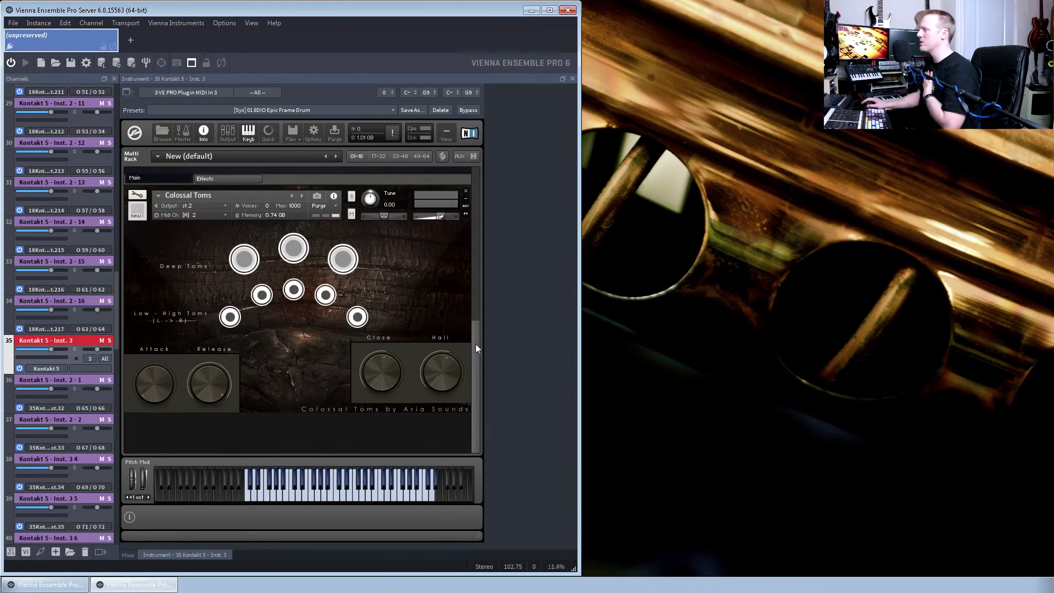
drag(476, 343, 474, 192)
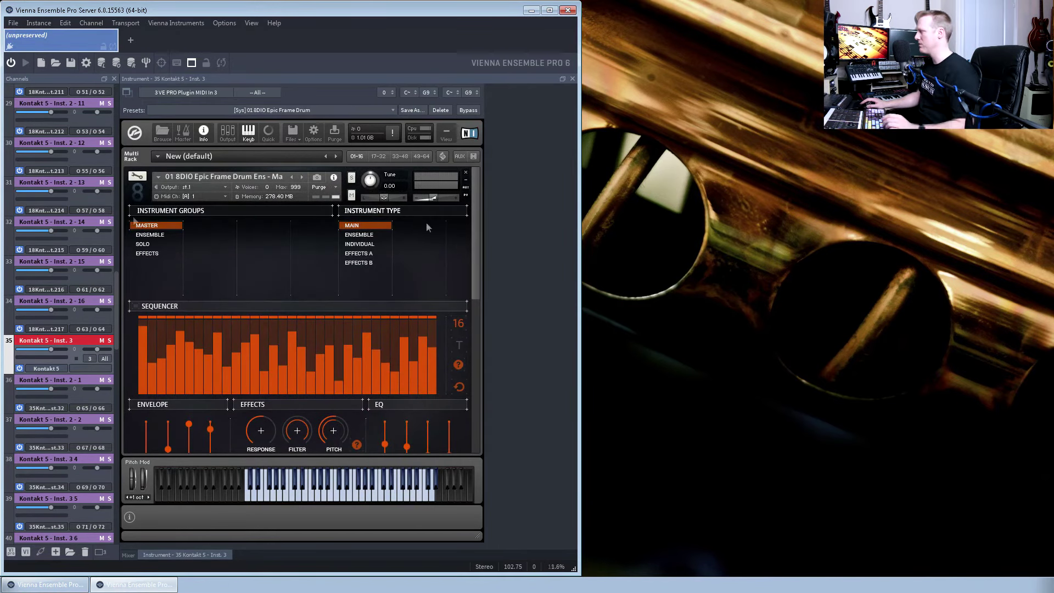
drag(117, 287, 77, 206)
- Clear the orchestral group solos and bring up VE Pro's Zebra 2 instance with the Pulsing Synth Bass patch
click(77, 207)
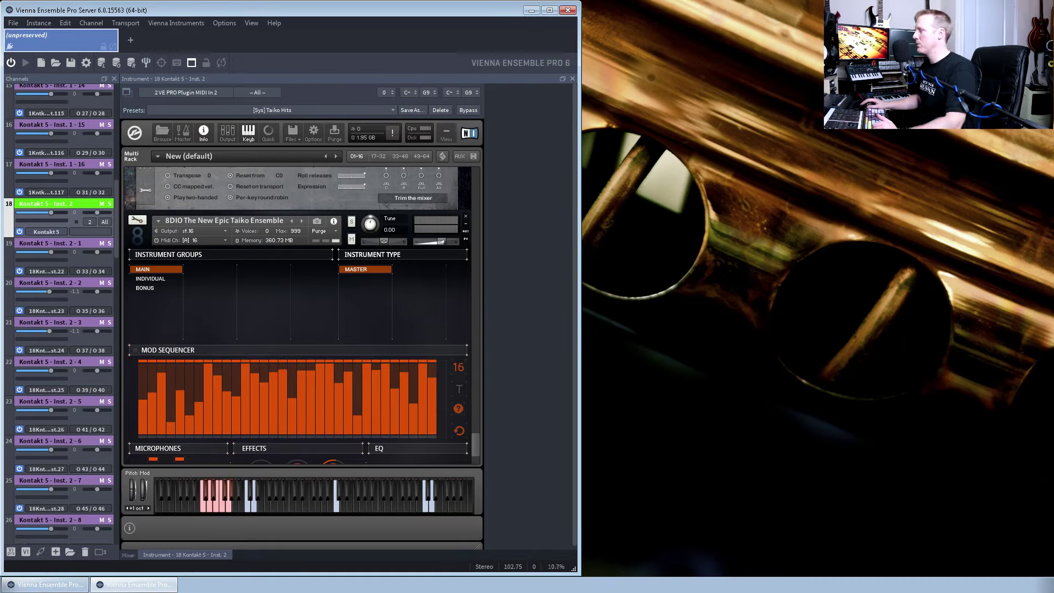
key(alt+Tab)
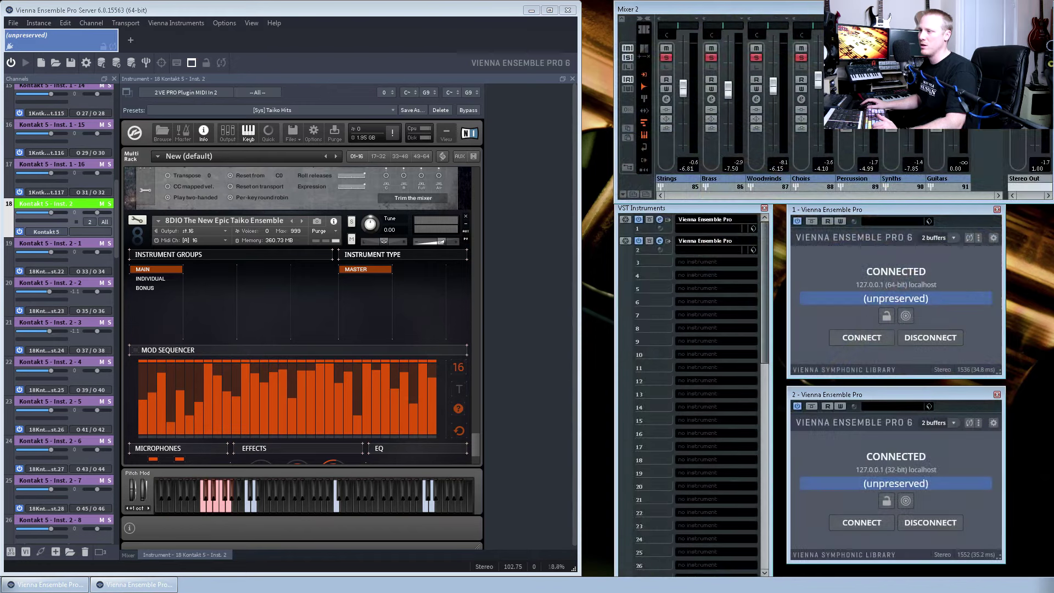
key(s)
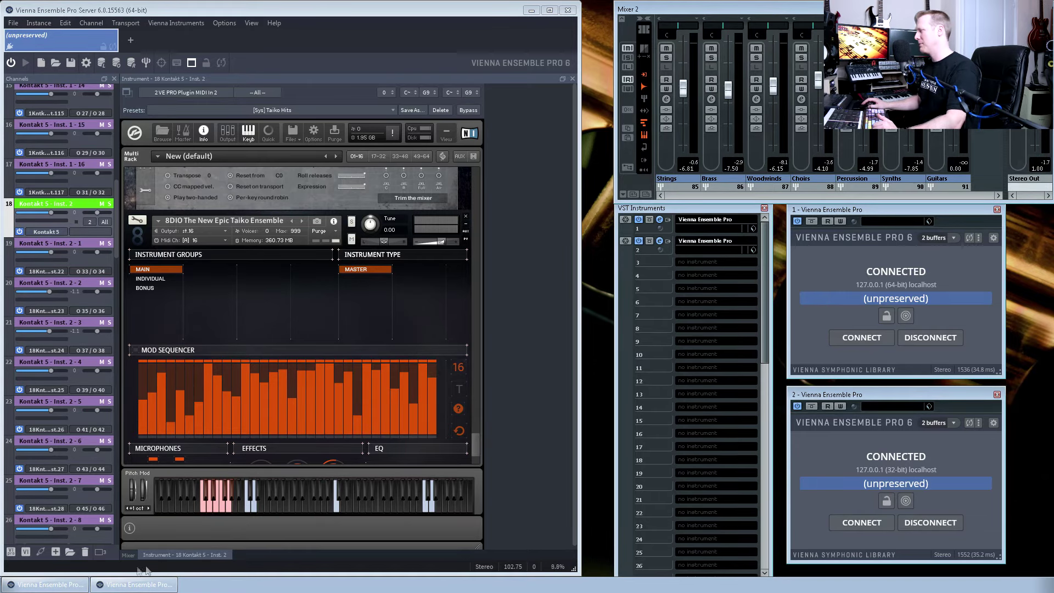
click(137, 584)
click(55, 585)
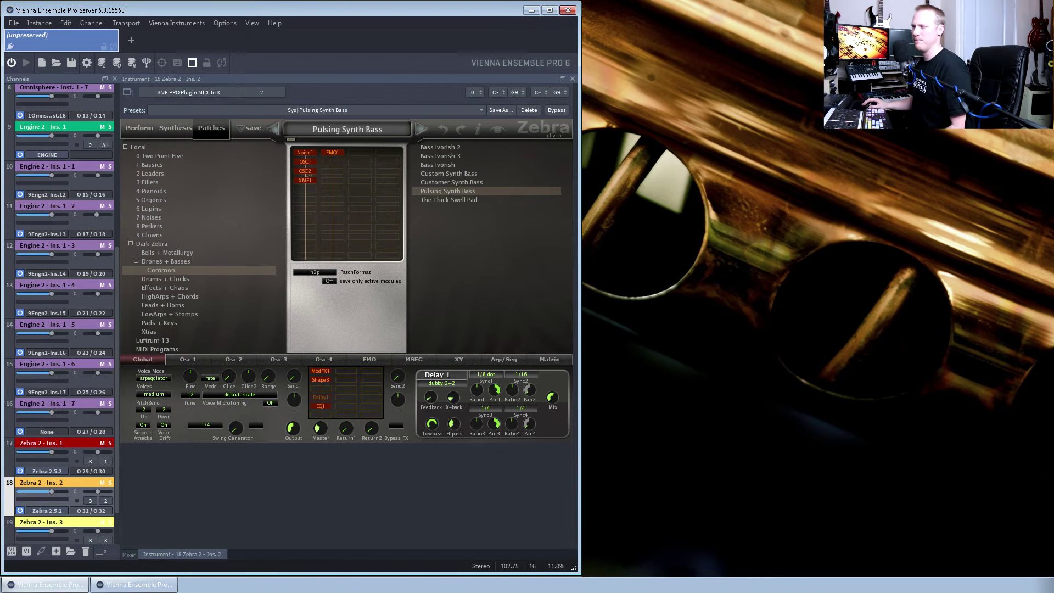
- Play back the Zebra bass, then solo the orchestral group channels and play again
key(alt+Tab)
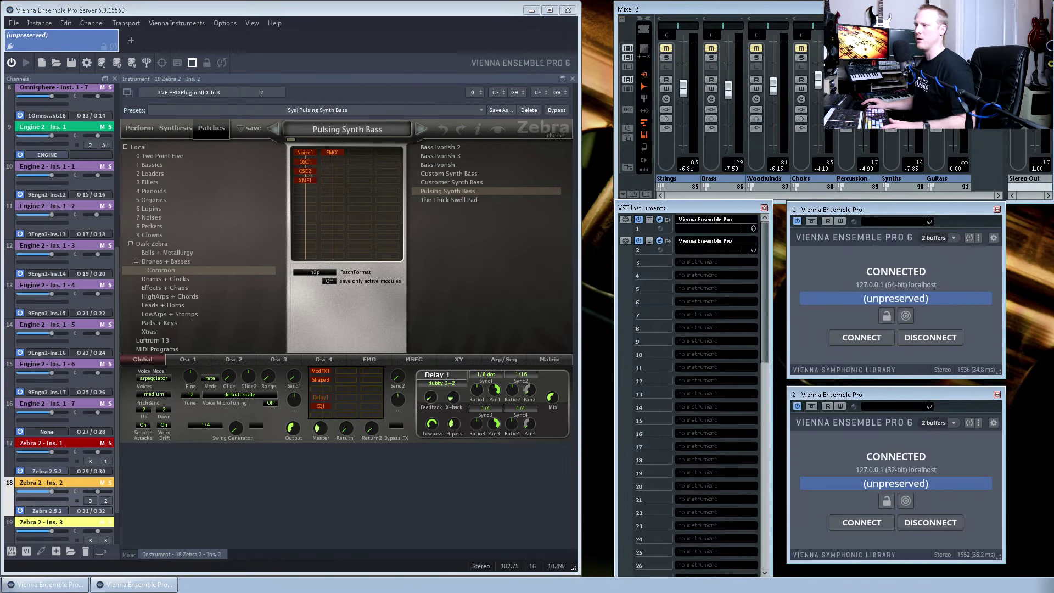
key(space)
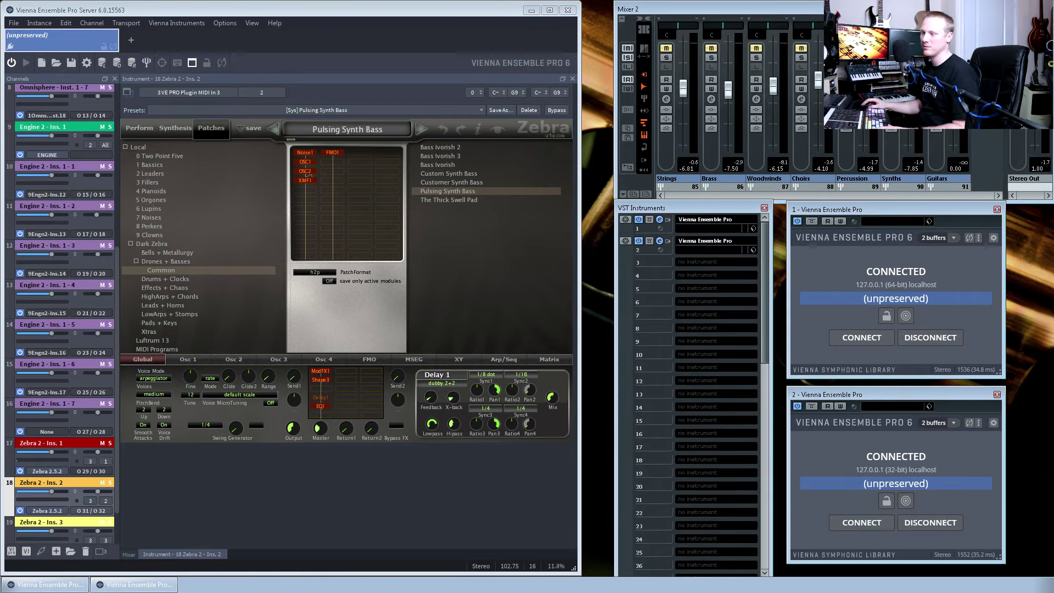
key(s)
key(space)
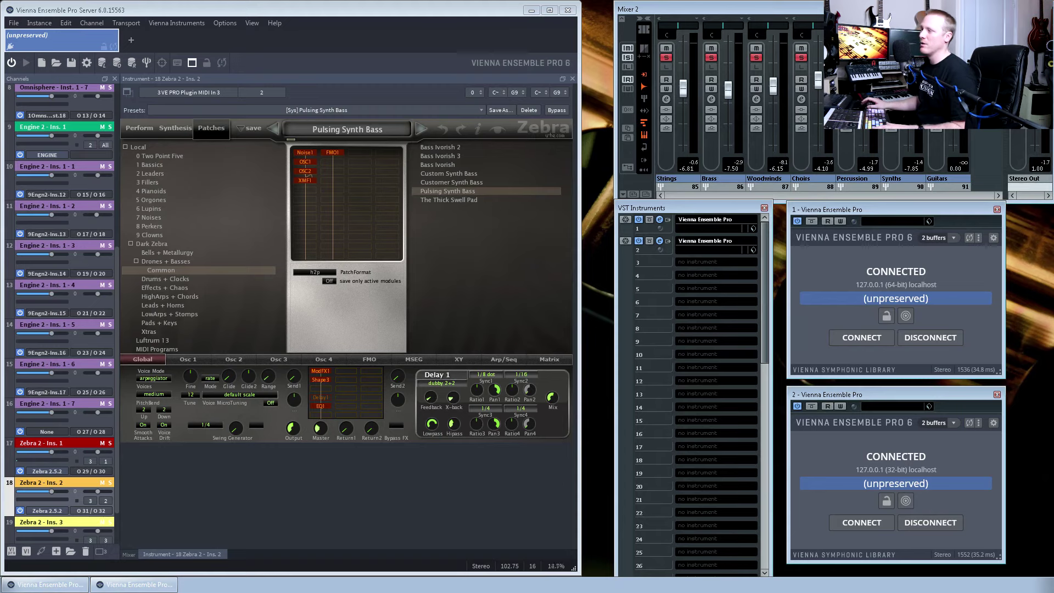
key(space)
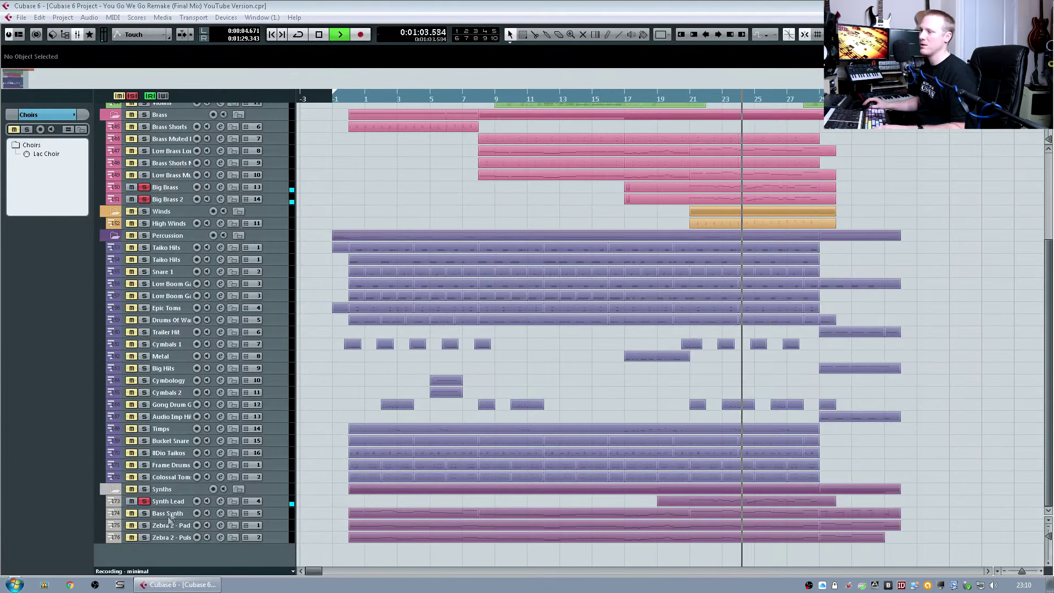
- Audition from bar 21 with Synth Lead unsoloed, then soloed, and stop back at bar 21
key(space)
click(144, 500)
key(space)
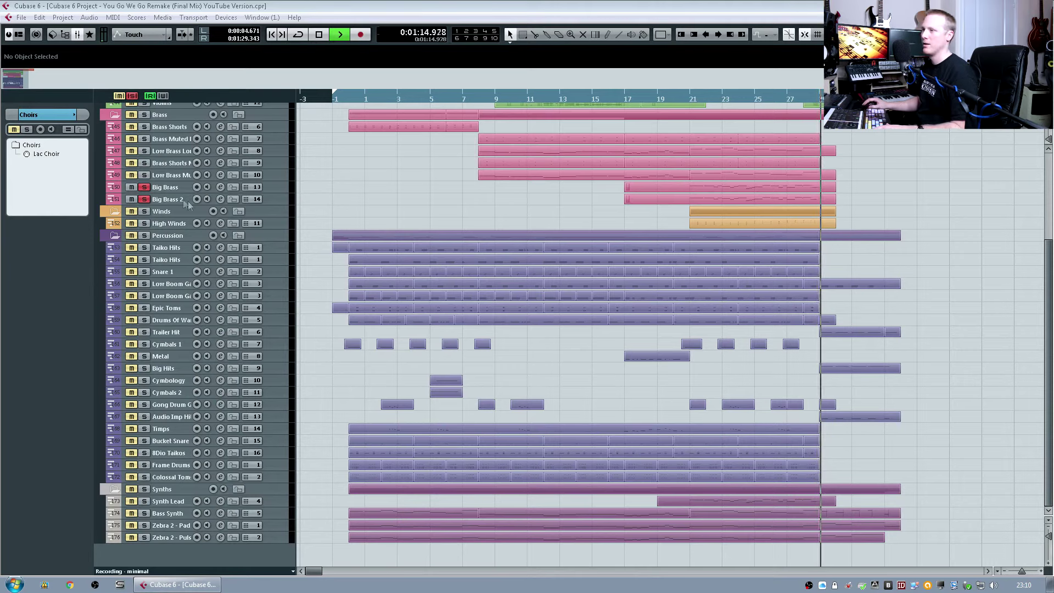
click(144, 500)
click(685, 99)
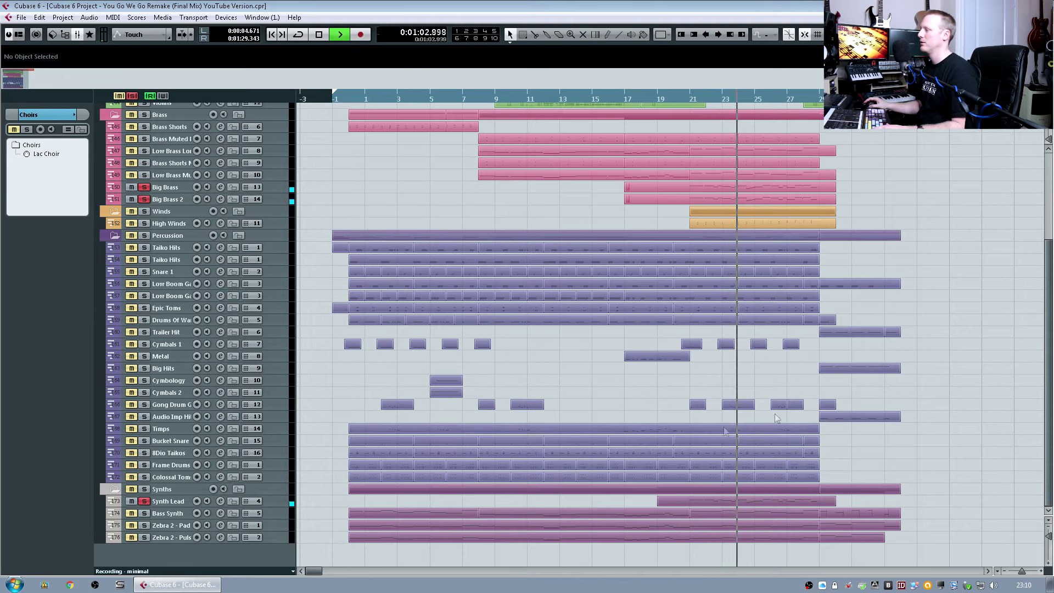
key(space)
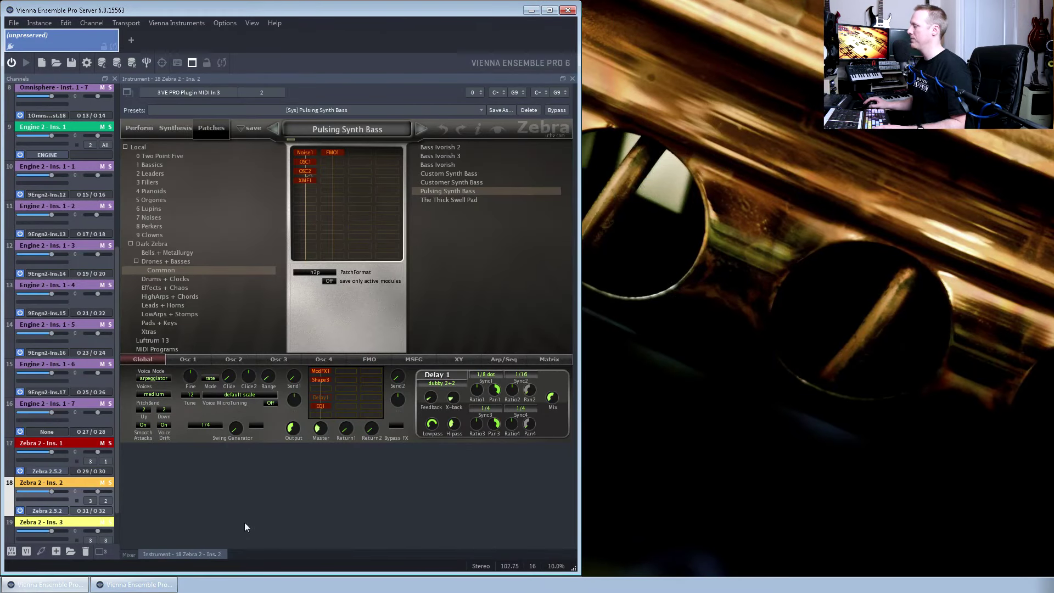
- Review the Kontakt 5 - Inst. 1 rack: Albion, Chariots Of Fire, Analog Truth, Majestica Brass
click(55, 583)
scroll(476, 454, up, 3)
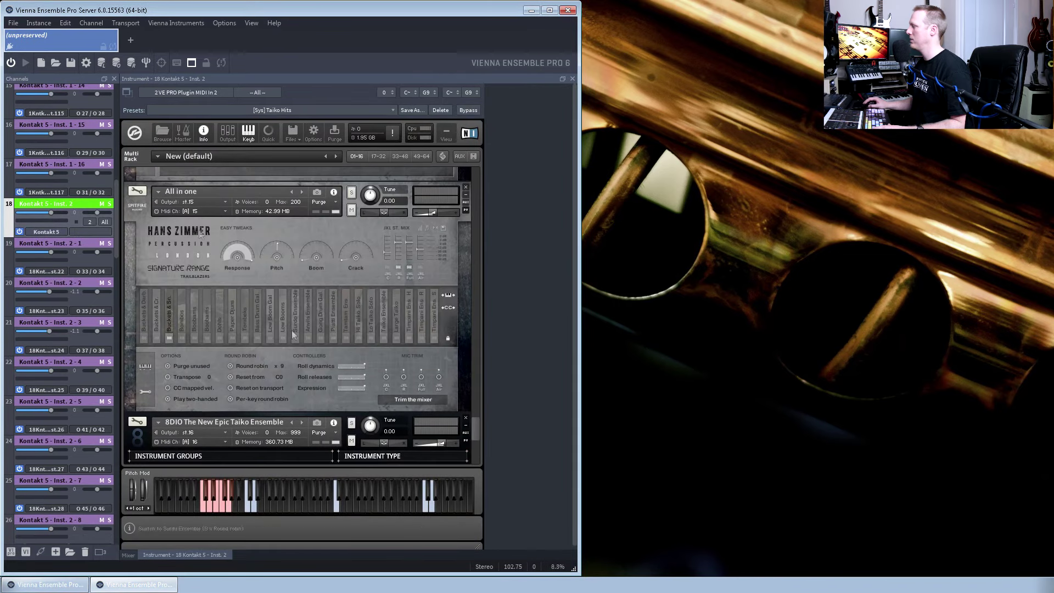
scroll(117, 217, up, 10)
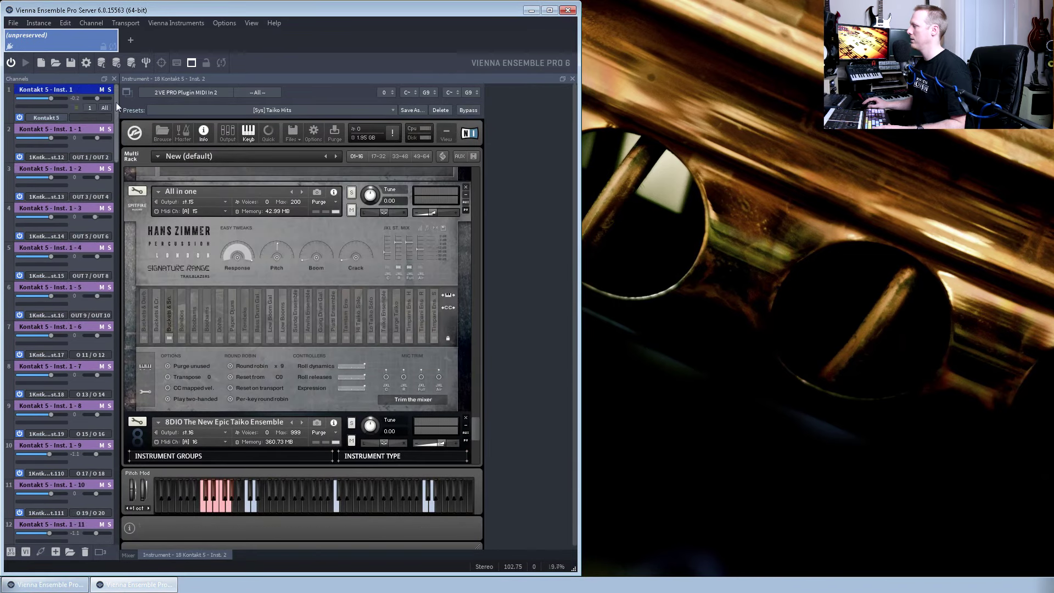
click(74, 90)
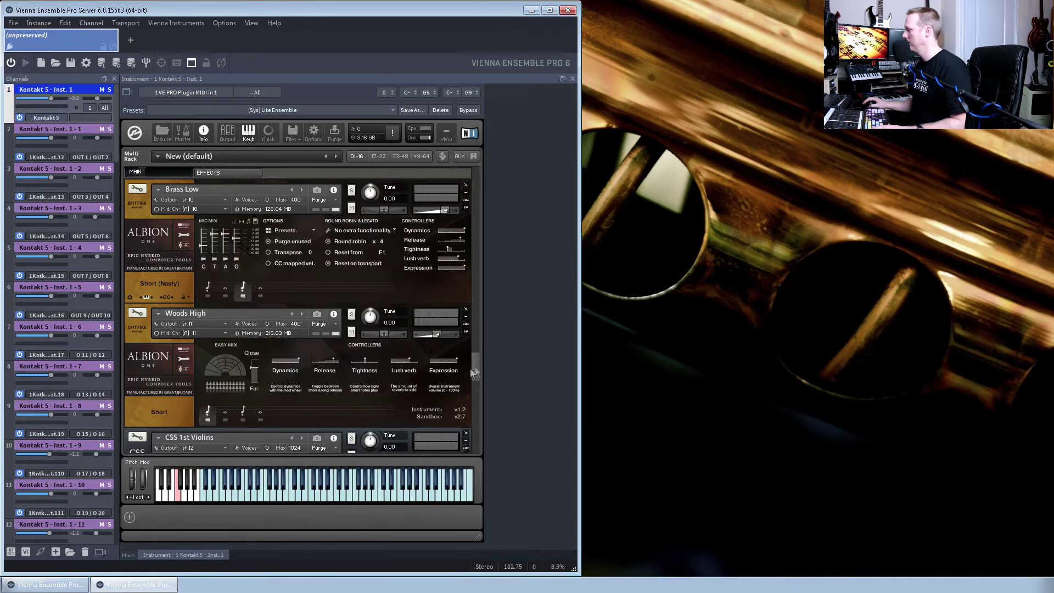
drag(476, 367, 483, 261)
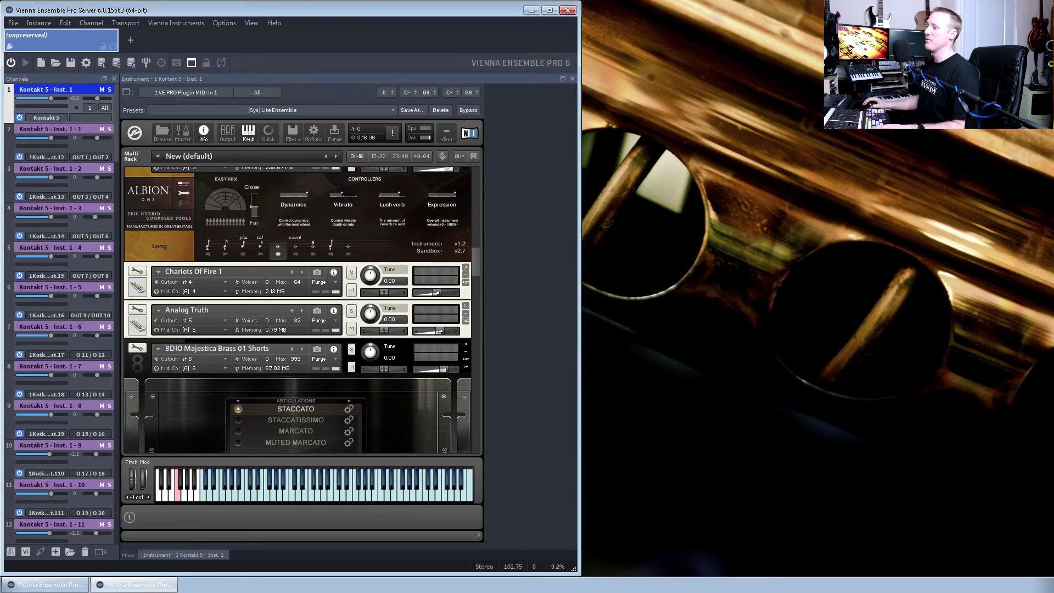
key(alt+Tab)
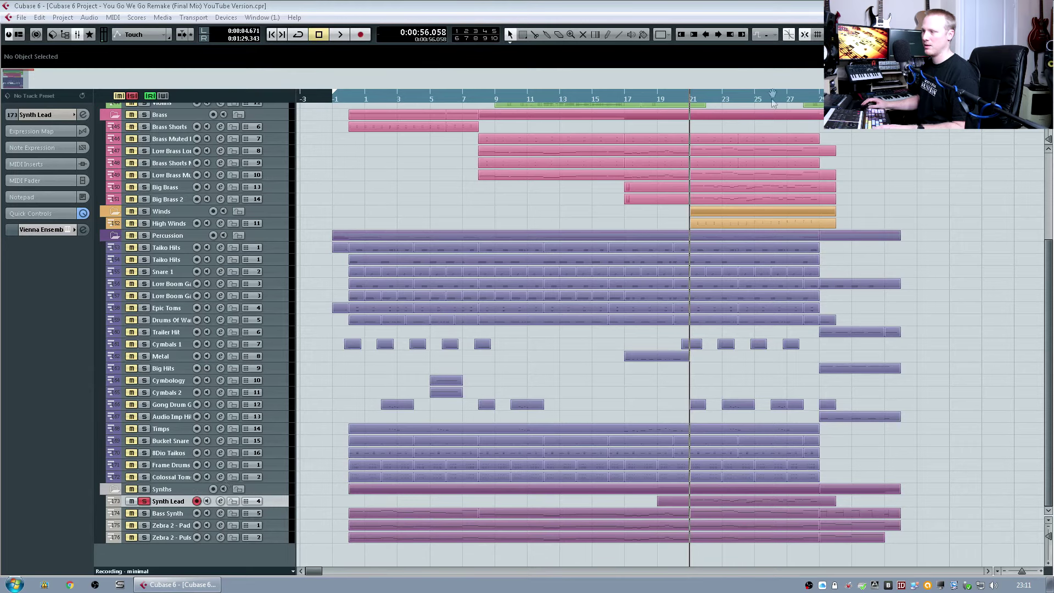
- Play from bar 21, then move the solo from Synth Lead to Bass Synth
key(space)
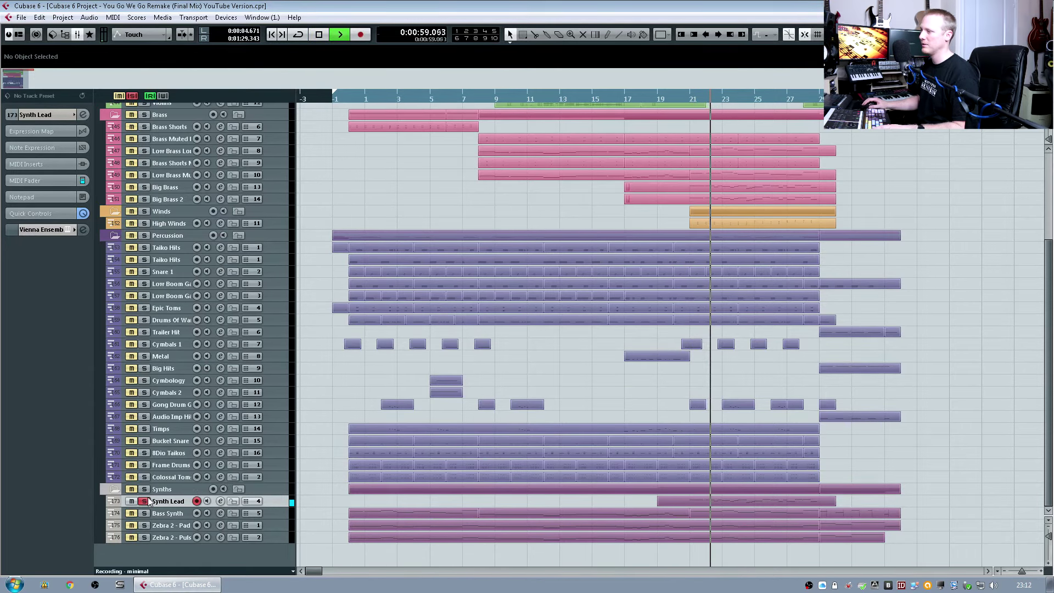
key(space)
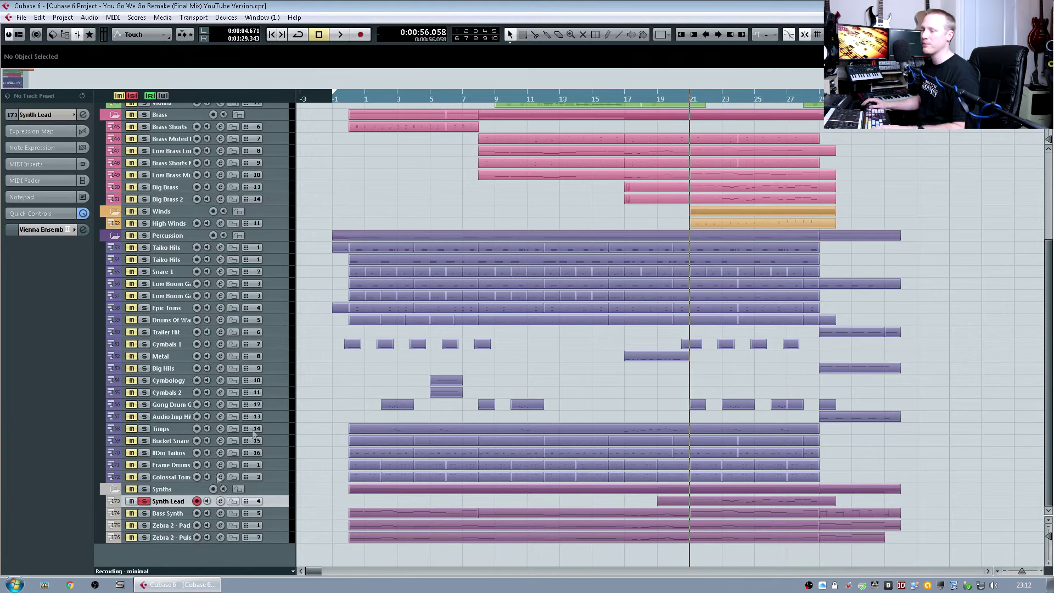
click(145, 502)
click(145, 513)
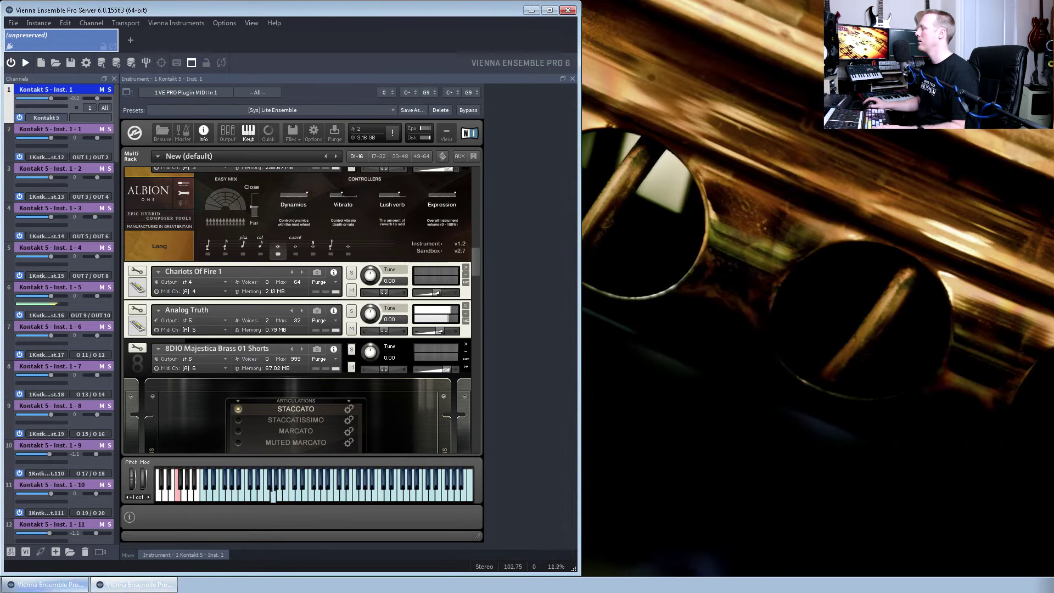
click(51, 584)
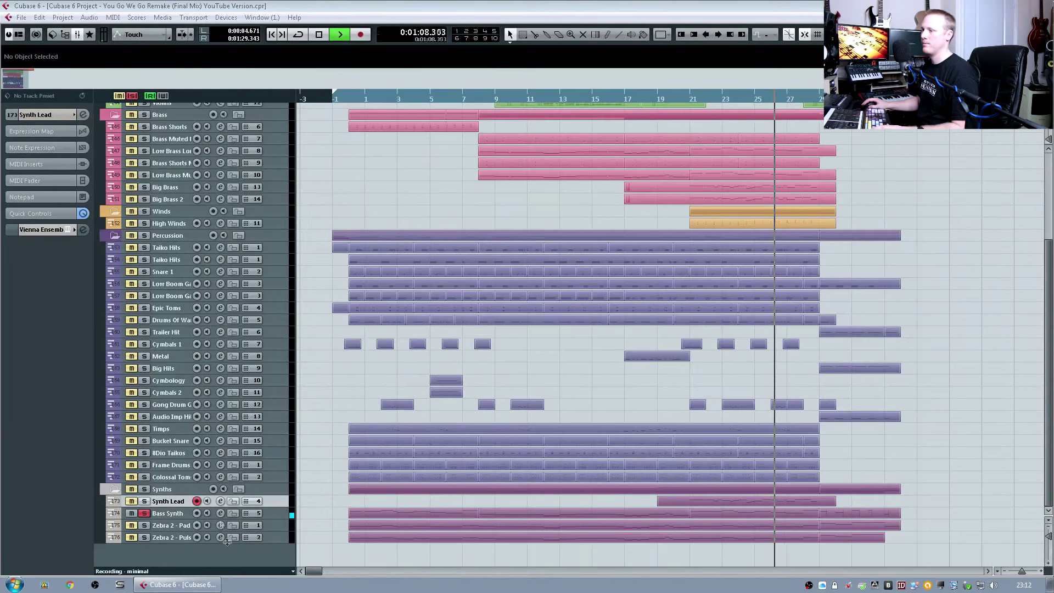
- Solo Zebra 2 - Pad and the second Zebra 2 track alongside Bass Synth, from around bar 19
click(145, 526)
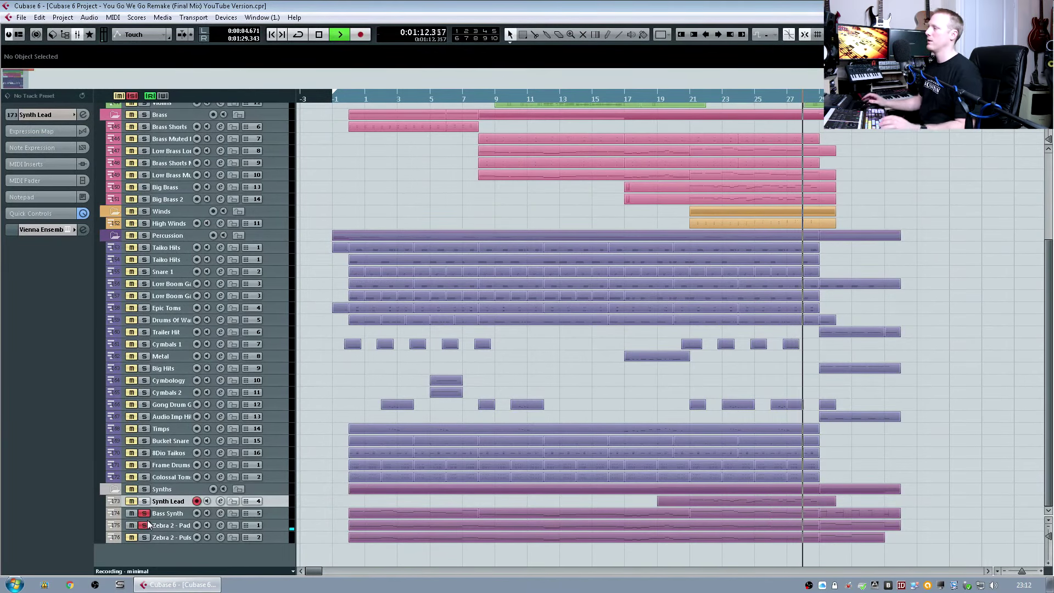
click(657, 99)
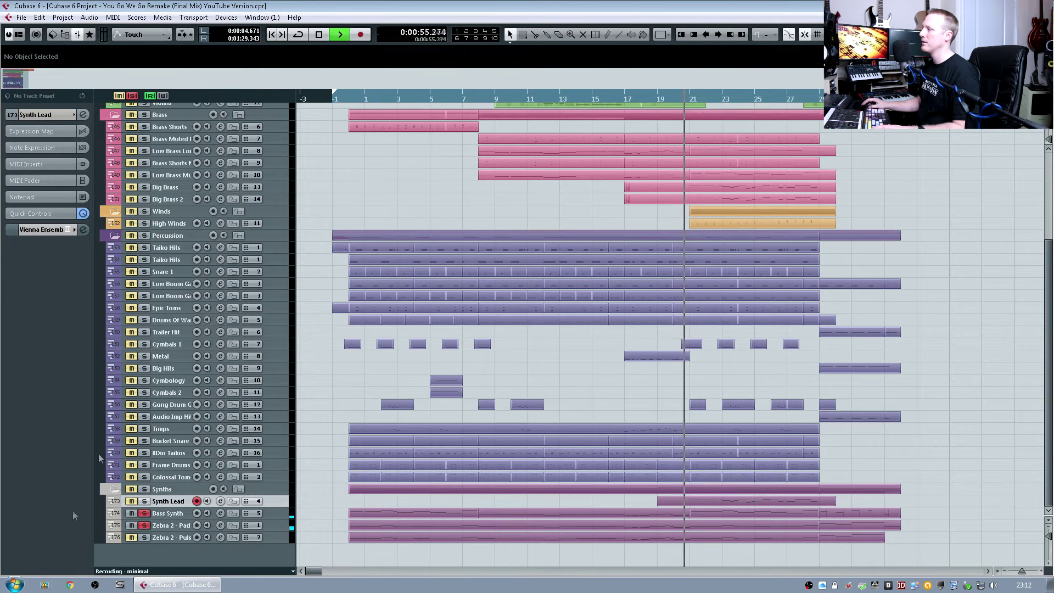
click(143, 513)
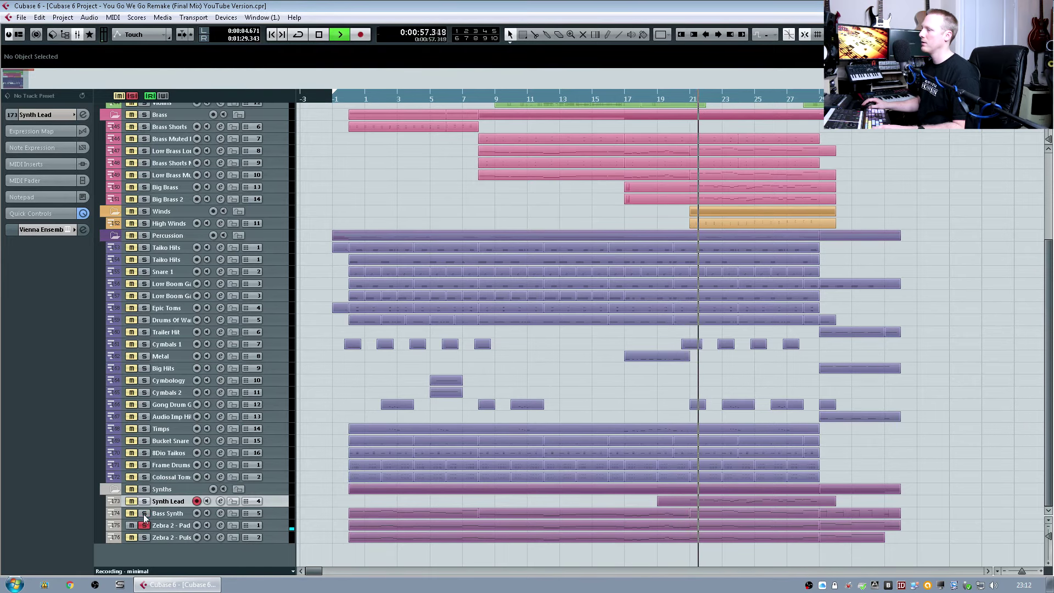
click(144, 513)
click(145, 525)
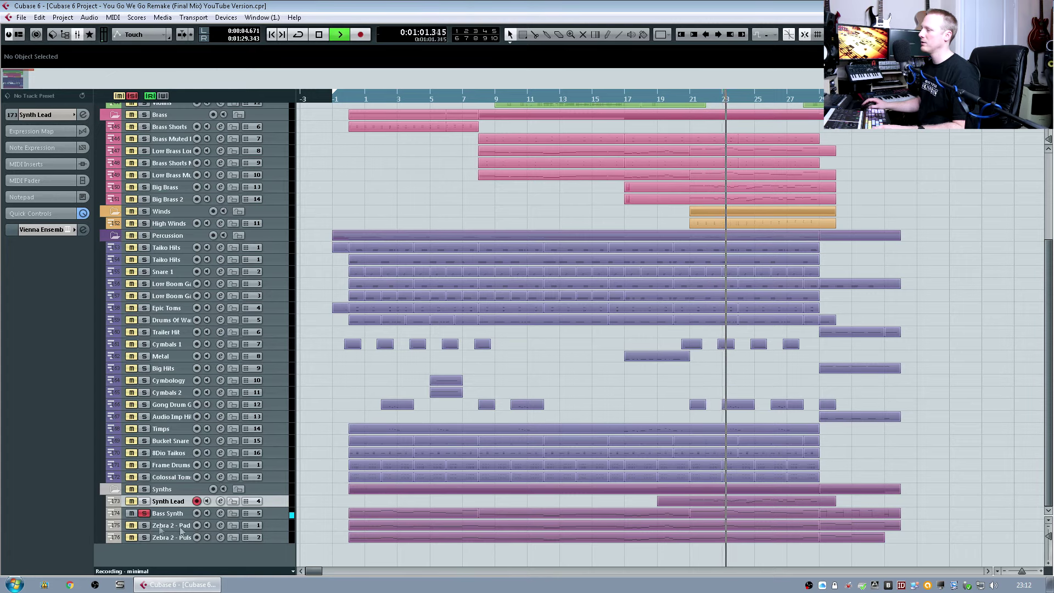
click(143, 525)
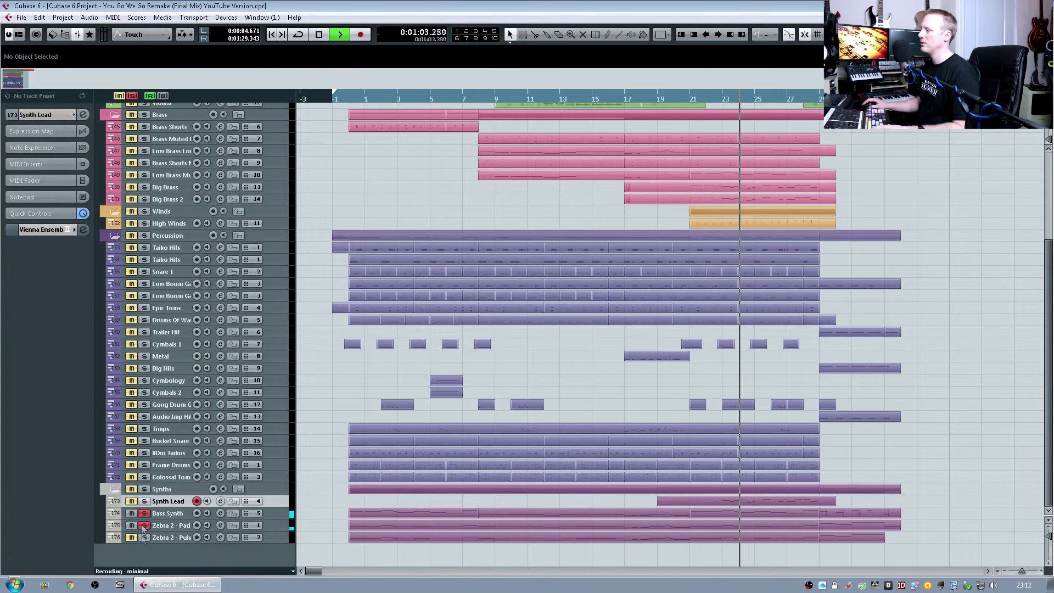
click(145, 538)
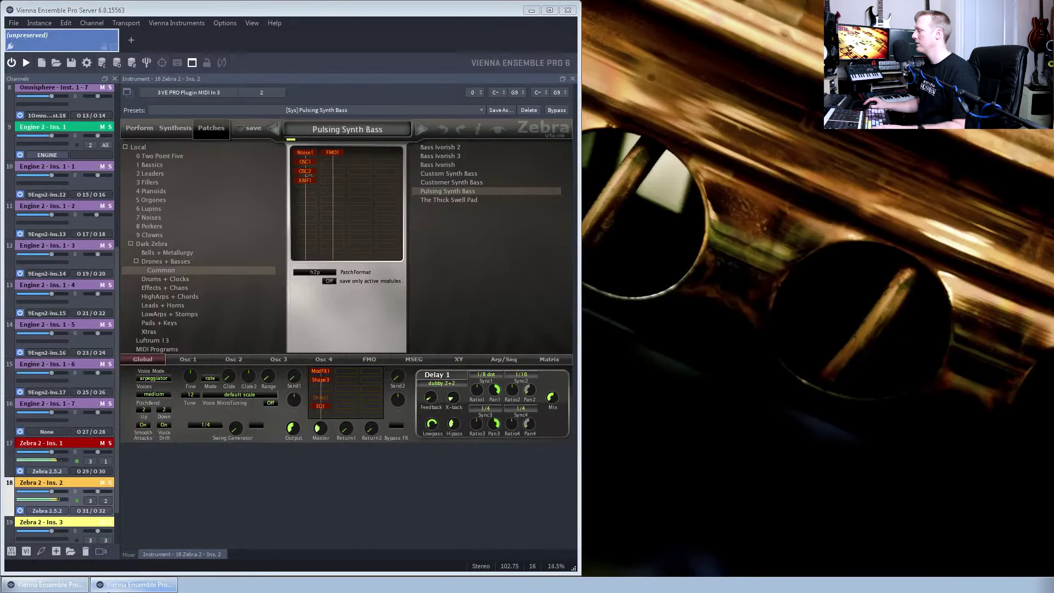
- Bring the VE Pro server window with the Zebra 2 Pulsing Synth Bass instance to the front
click(73, 480)
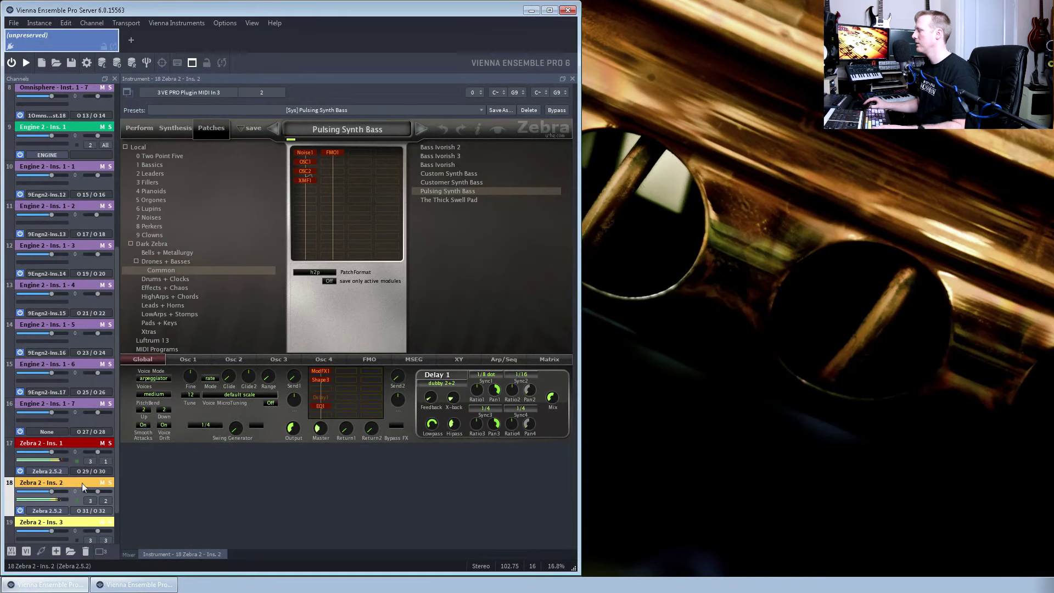